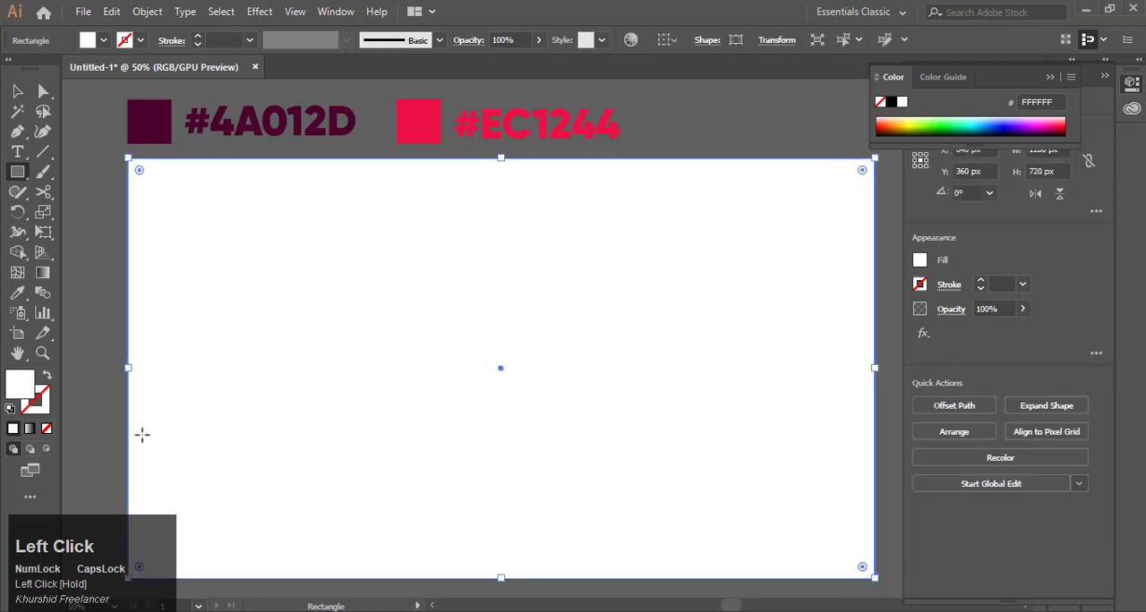
Step: Apply a gradient fill to the background rectangle and set its starting color stop to #4A012D
left_click(30, 429)
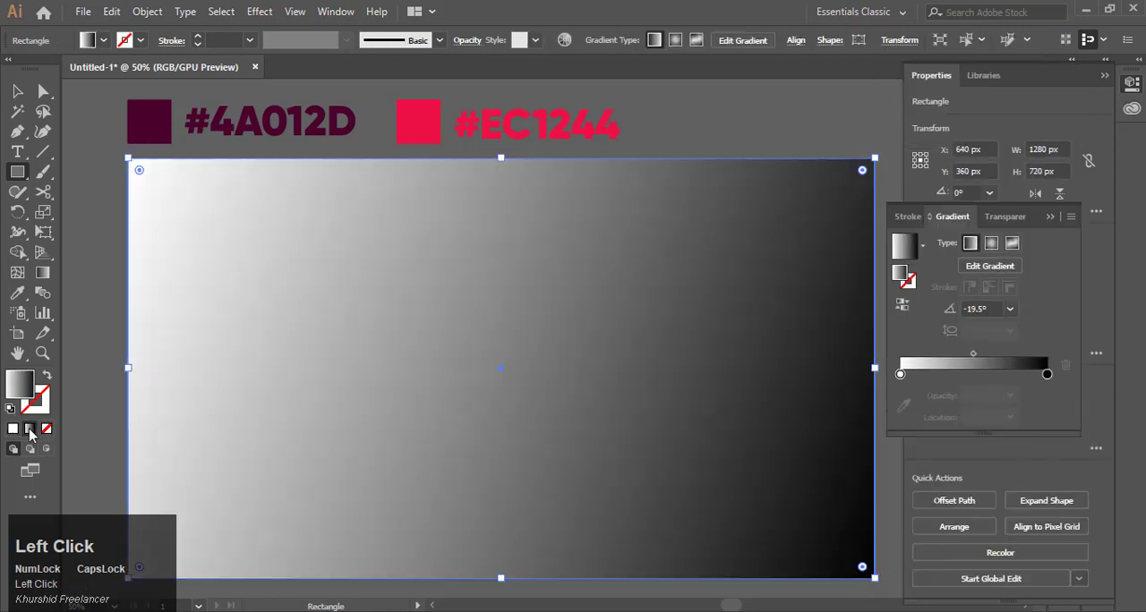
left_click(900, 374)
left_click(903, 385)
left_click(146, 117)
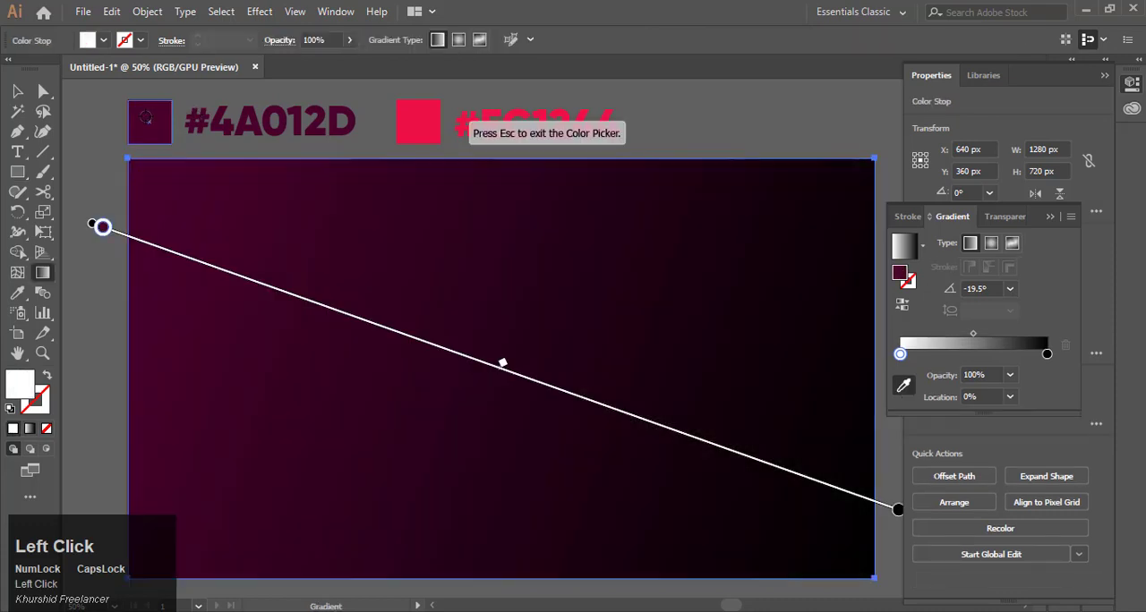
Step: Set the gradient's end color stop to #EC1244 and the gradient angle to -20°
left_click(1047, 353)
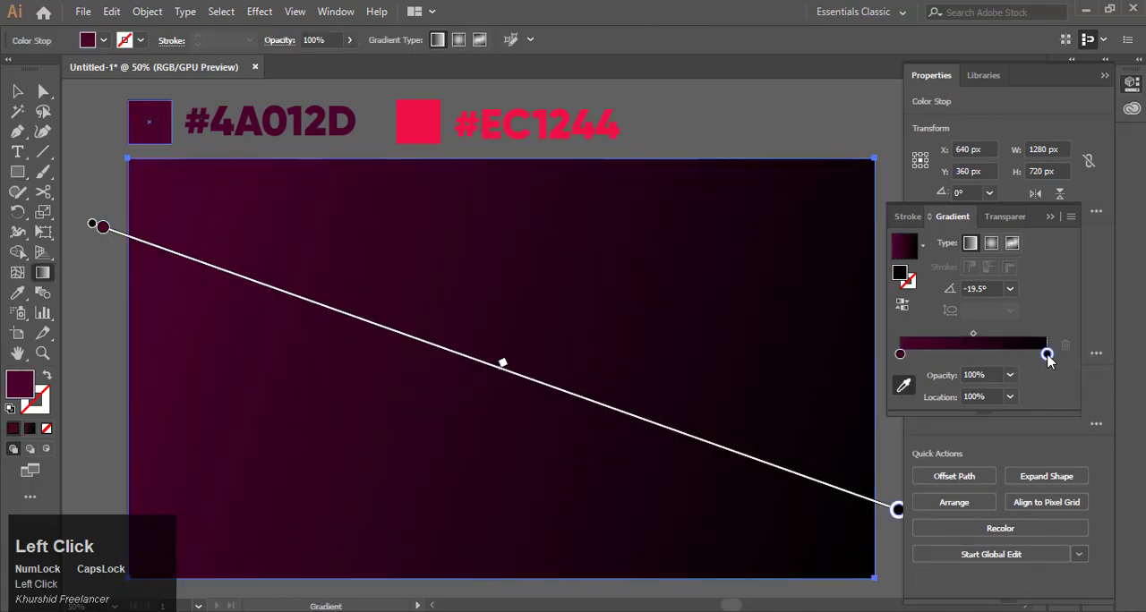
left_click(422, 123)
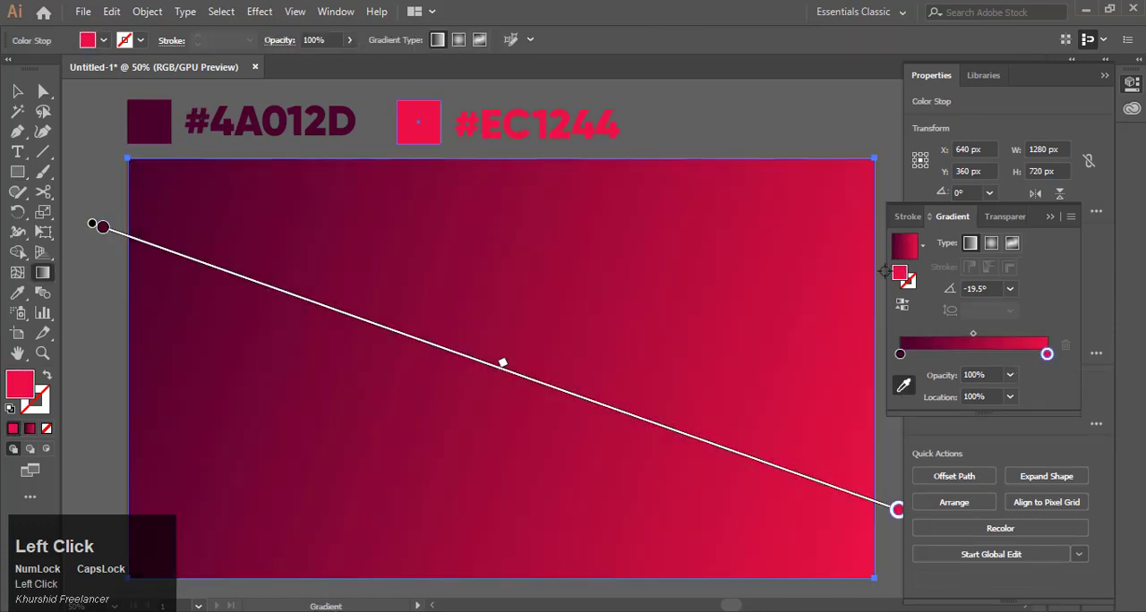
left_click_drag(988, 288, 922, 318)
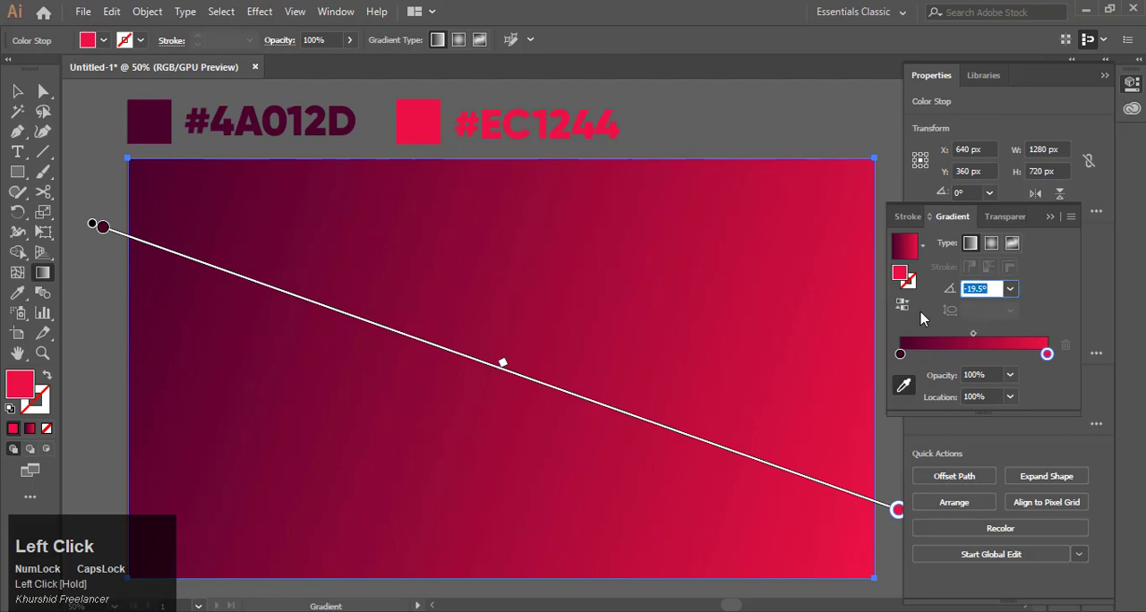
type("-20")
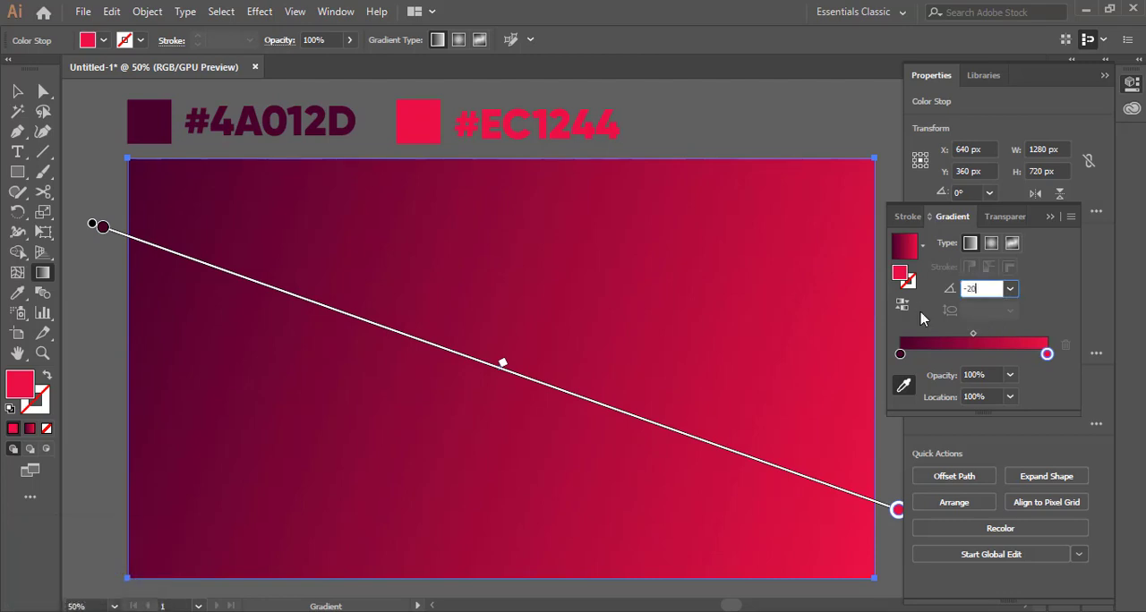
key("Return")
Step: Select the background rectangle and lock it
left_click(15, 92)
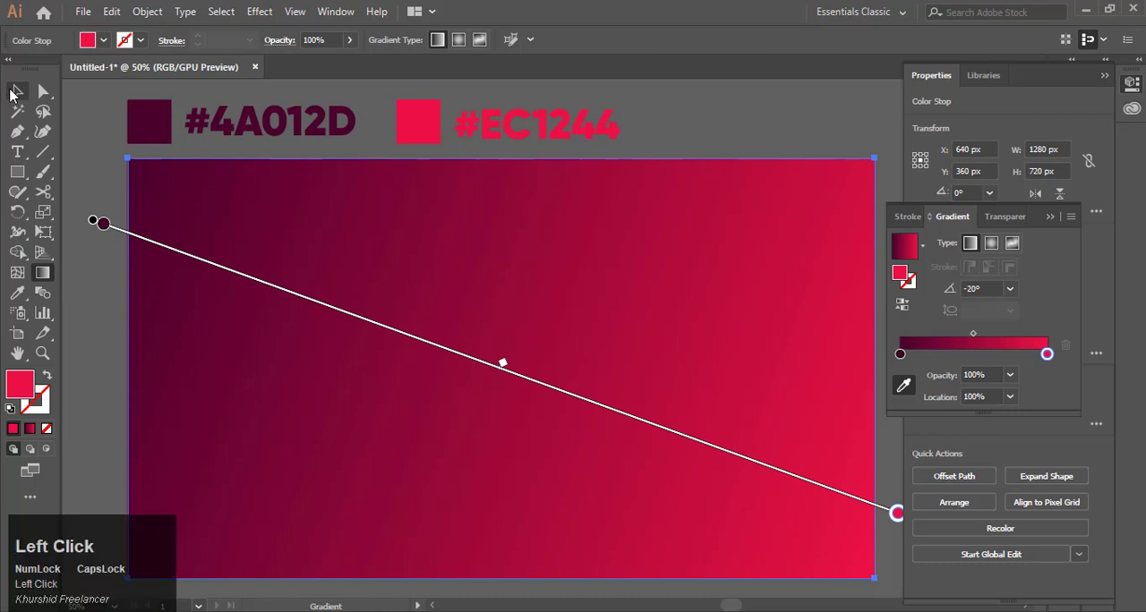
left_click(80, 165)
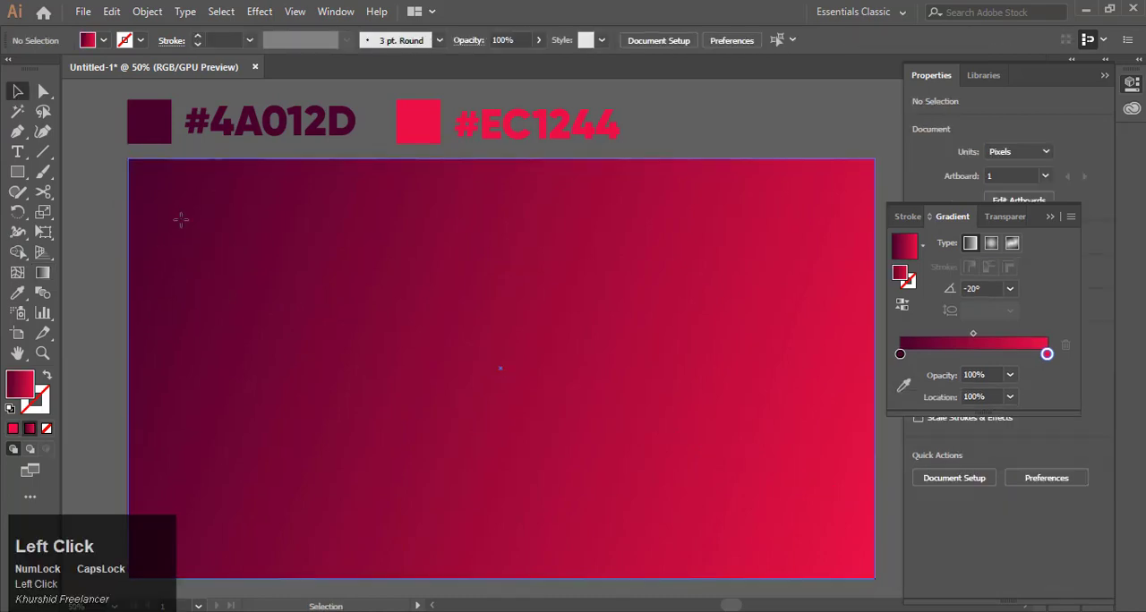
left_click(179, 223)
left_click(146, 12)
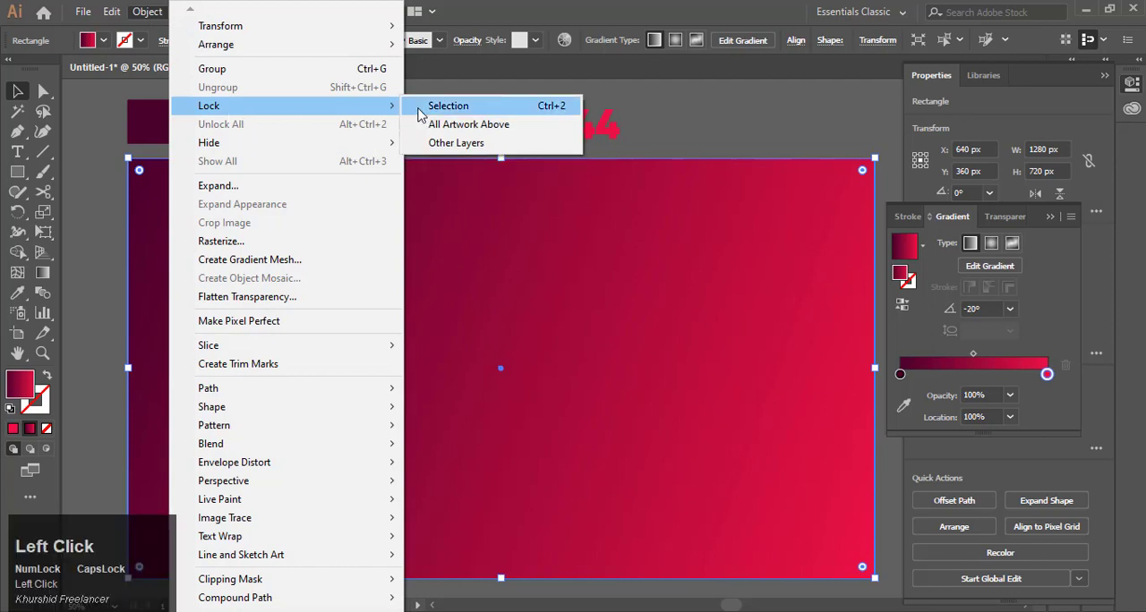
left_click(423, 112)
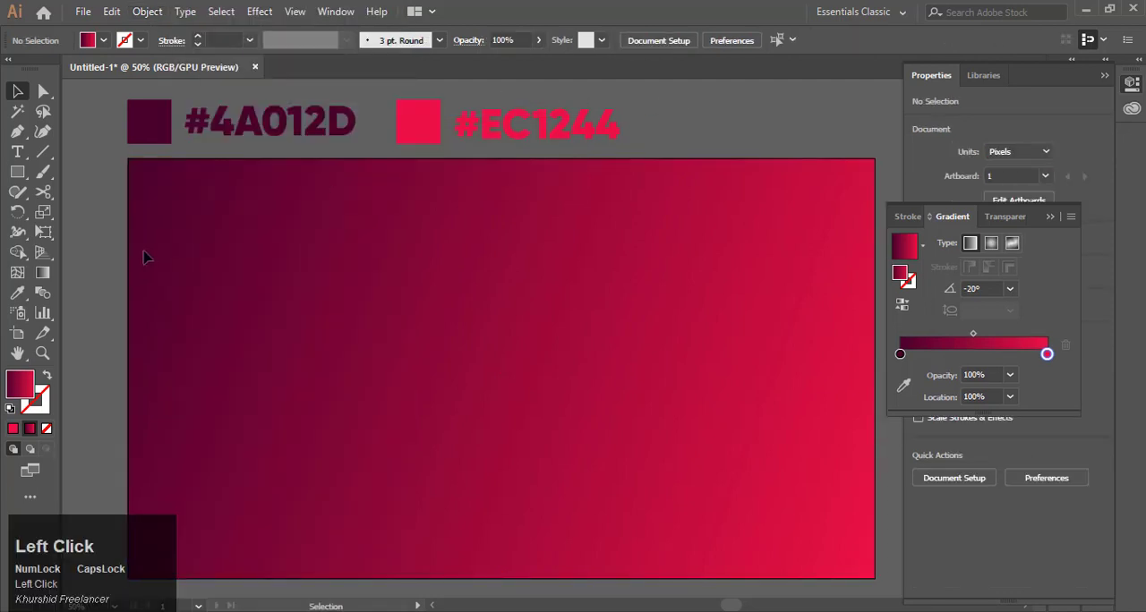
Step: Create a point text object reading SLICED in Gilroy Black
left_click(17, 152)
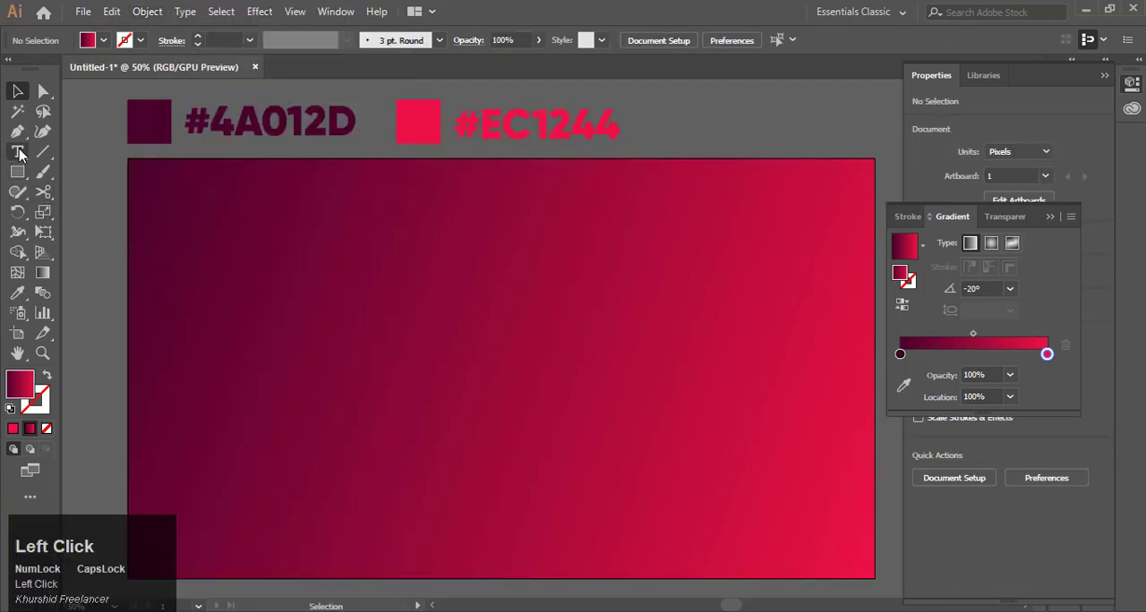
left_click(320, 342)
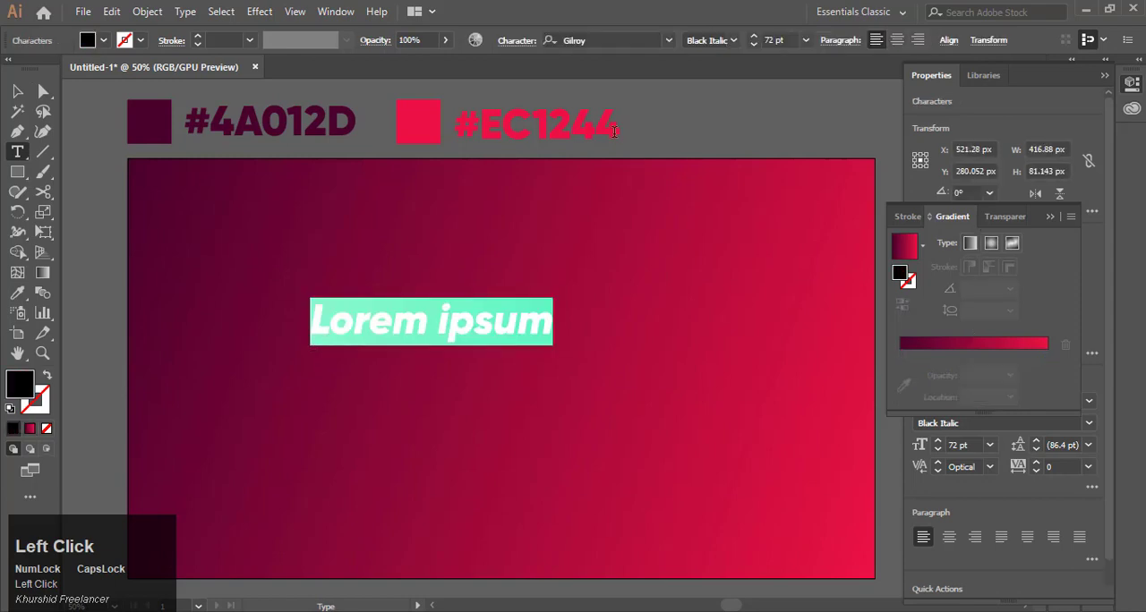
left_click(733, 40)
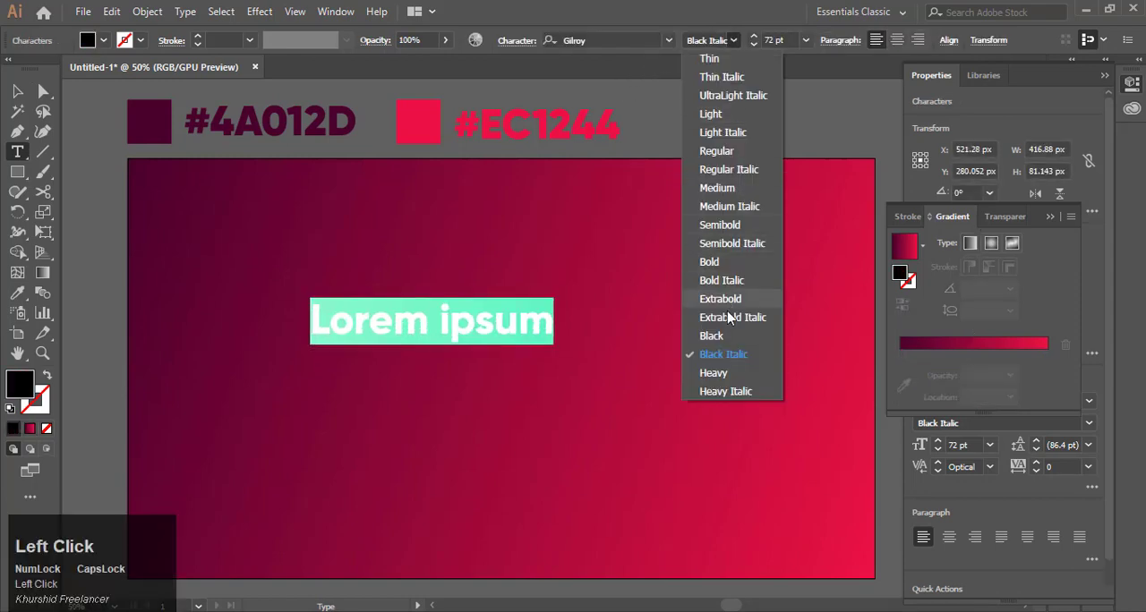
left_click(711, 335)
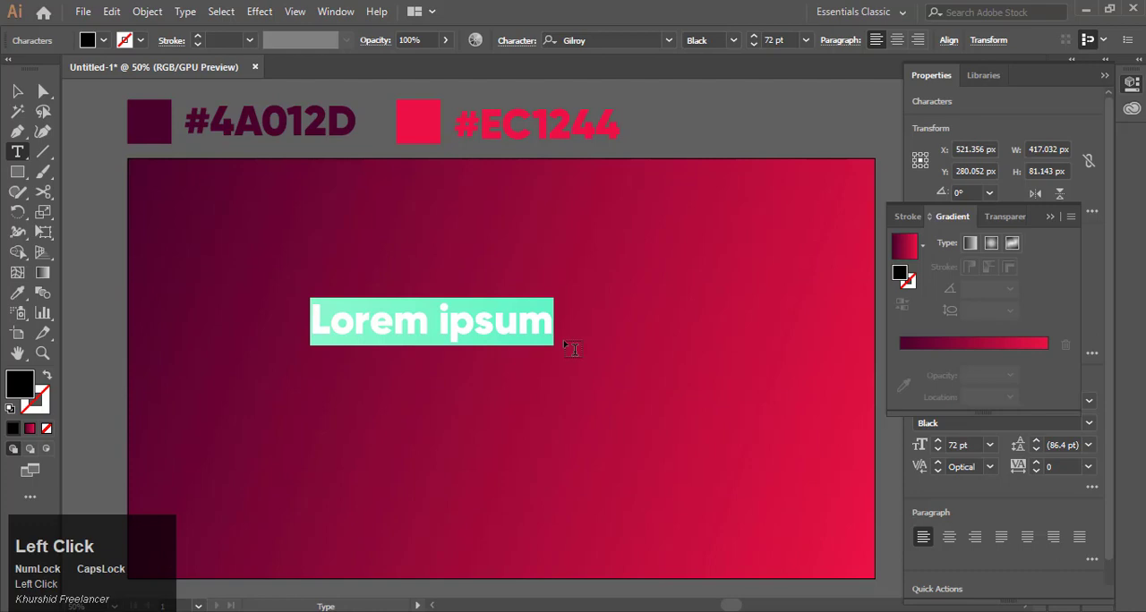
type("SLICED")
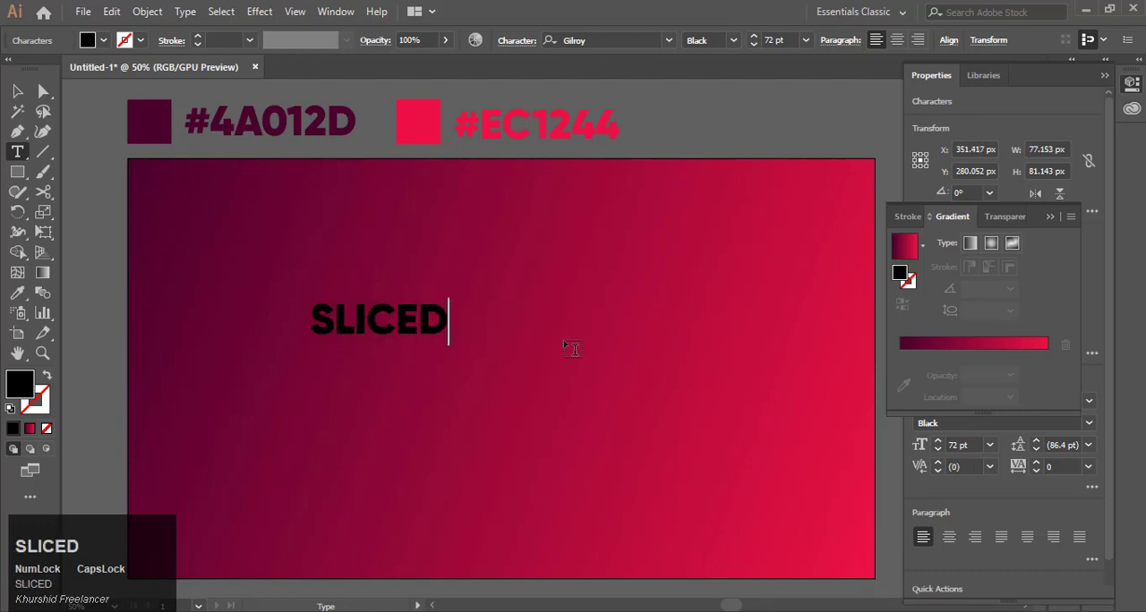
Step: Enlarge the SLICED text to fill most of the artboard width and convert it to outlines
key("ctrl+a")
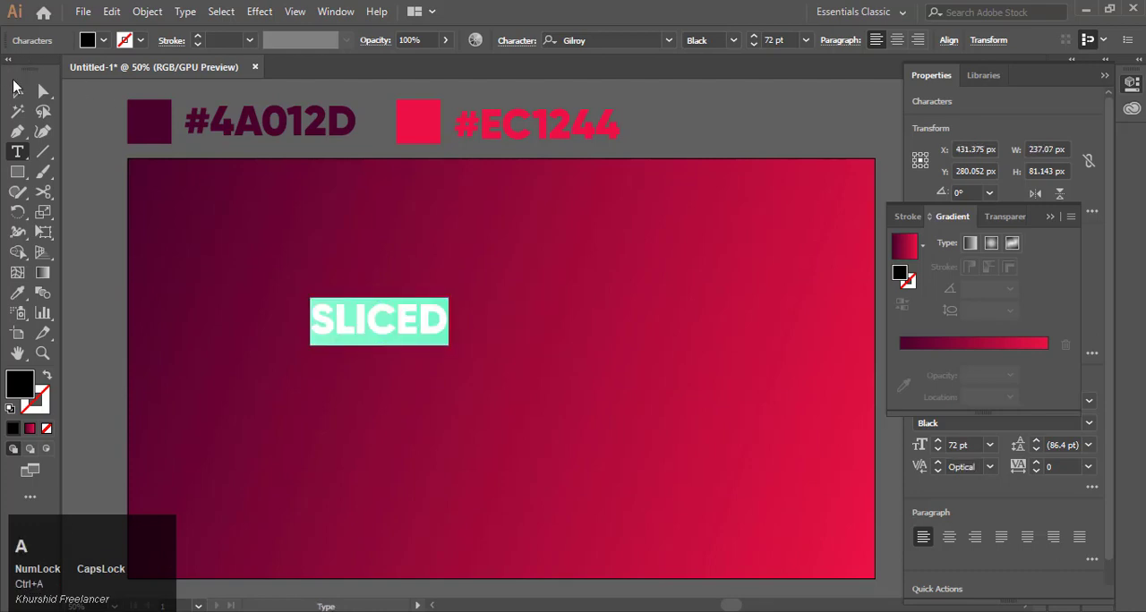
left_click(17, 88)
left_click_drag(453, 351, 776, 474)
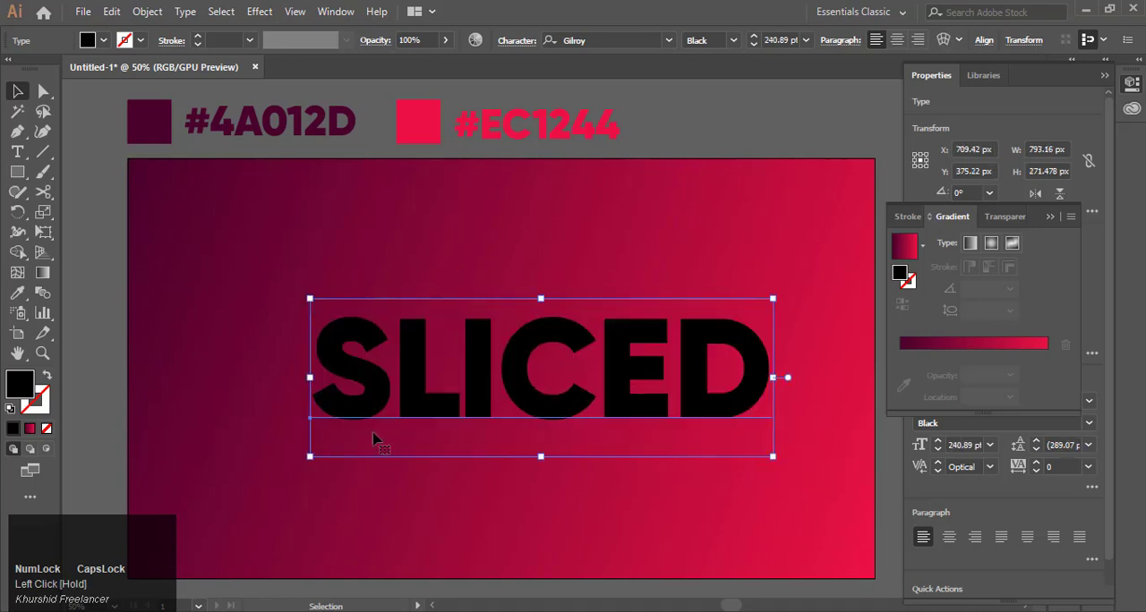
left_click_drag(310, 456, 265, 472)
right_click(403, 410)
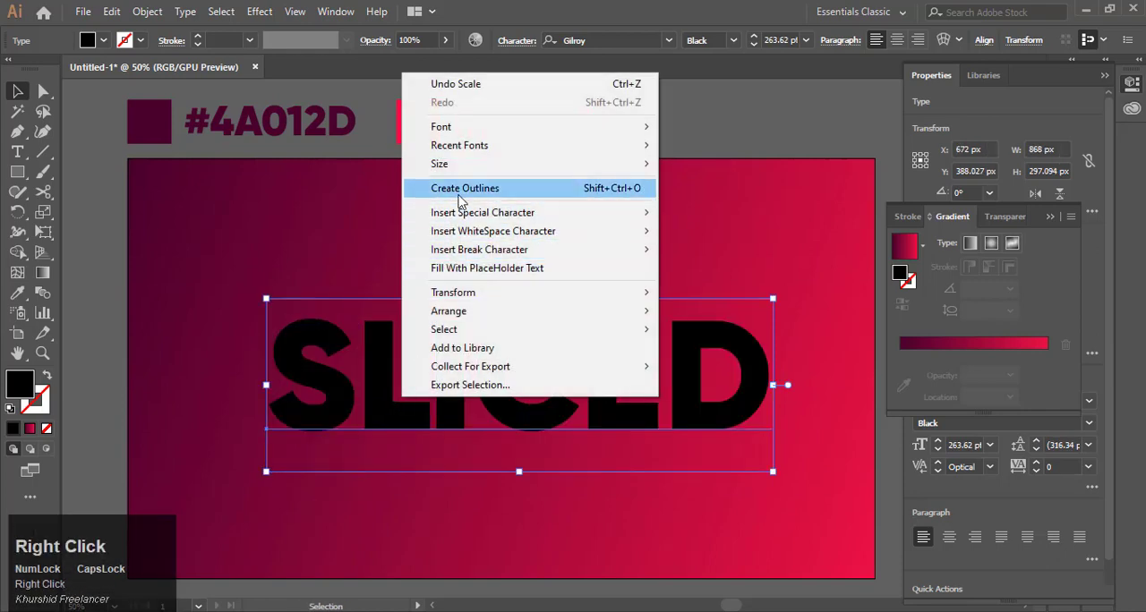
left_click(460, 190)
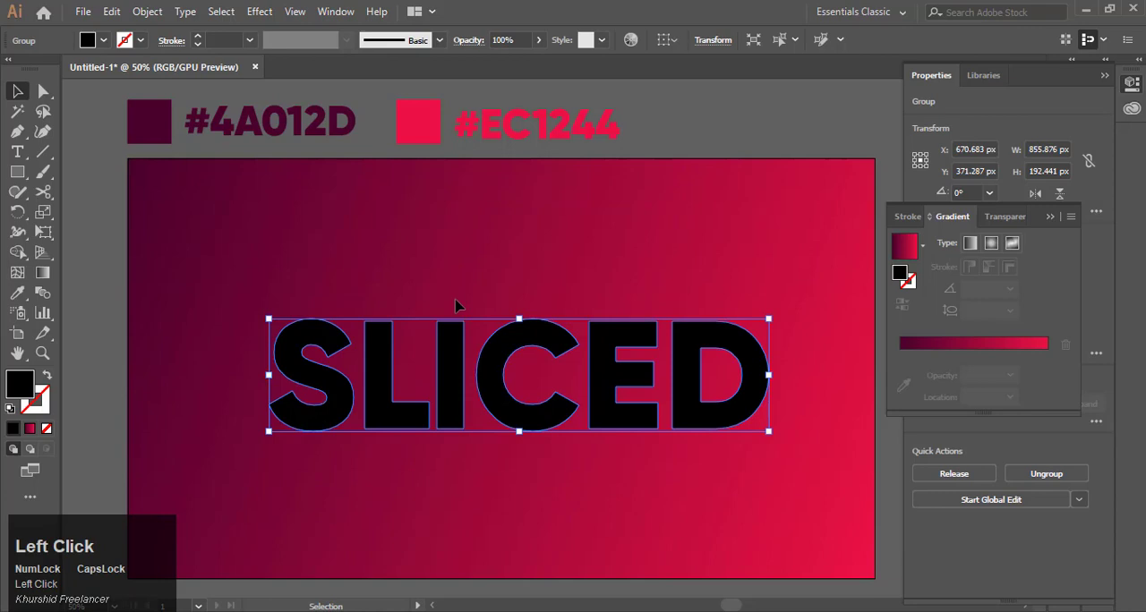
Step: Ungroup the letters and distribute their horizontal spacing evenly using the Align panel
left_click(1132, 85)
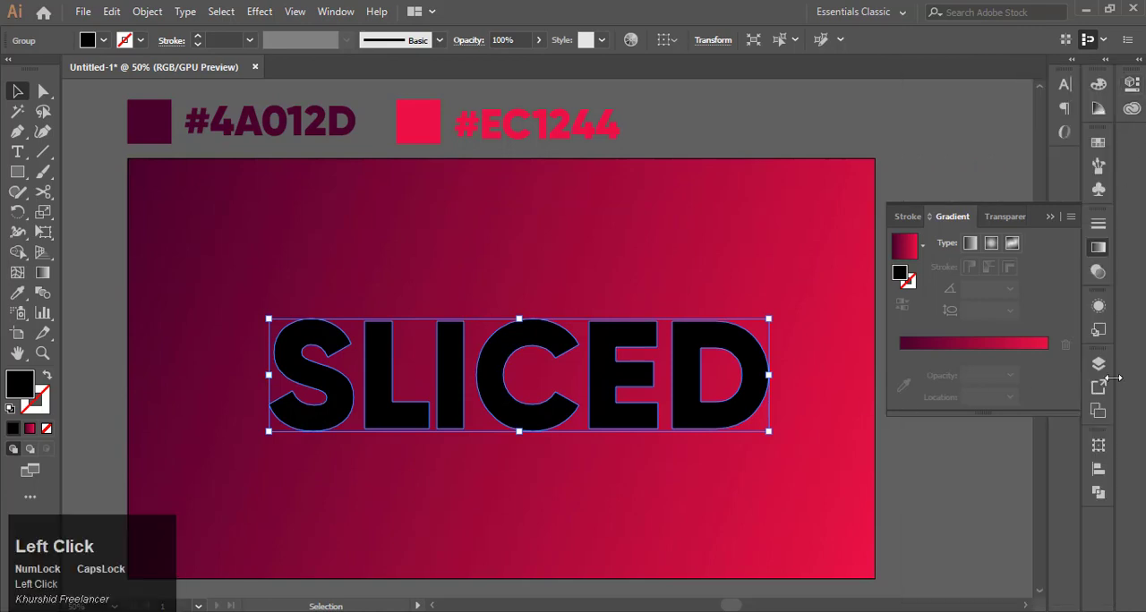
left_click(1096, 474)
left_click(1057, 582)
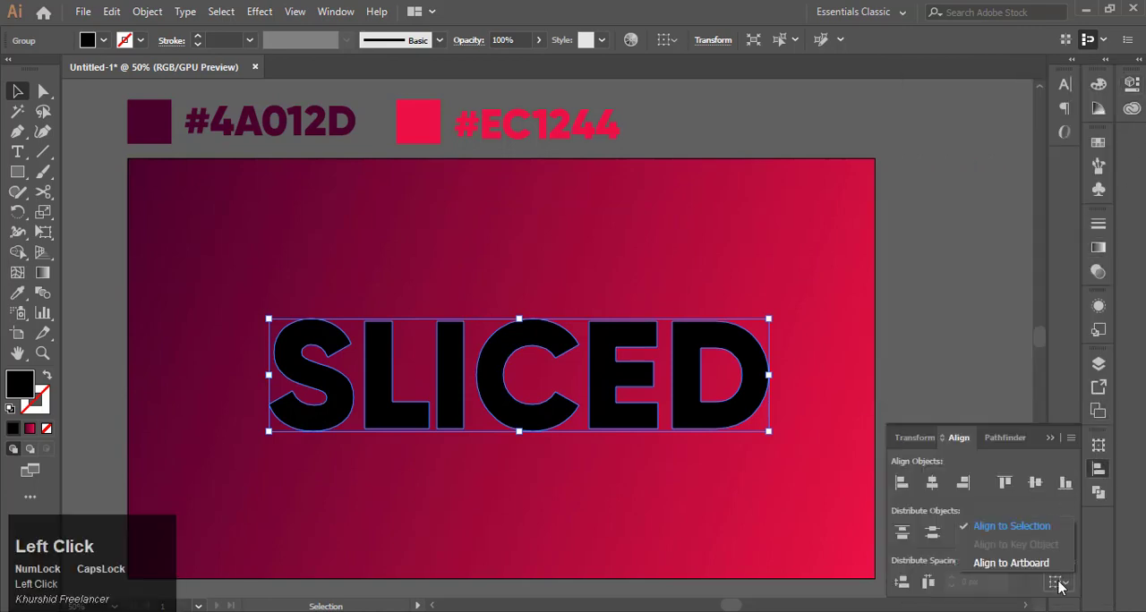
left_click(931, 585)
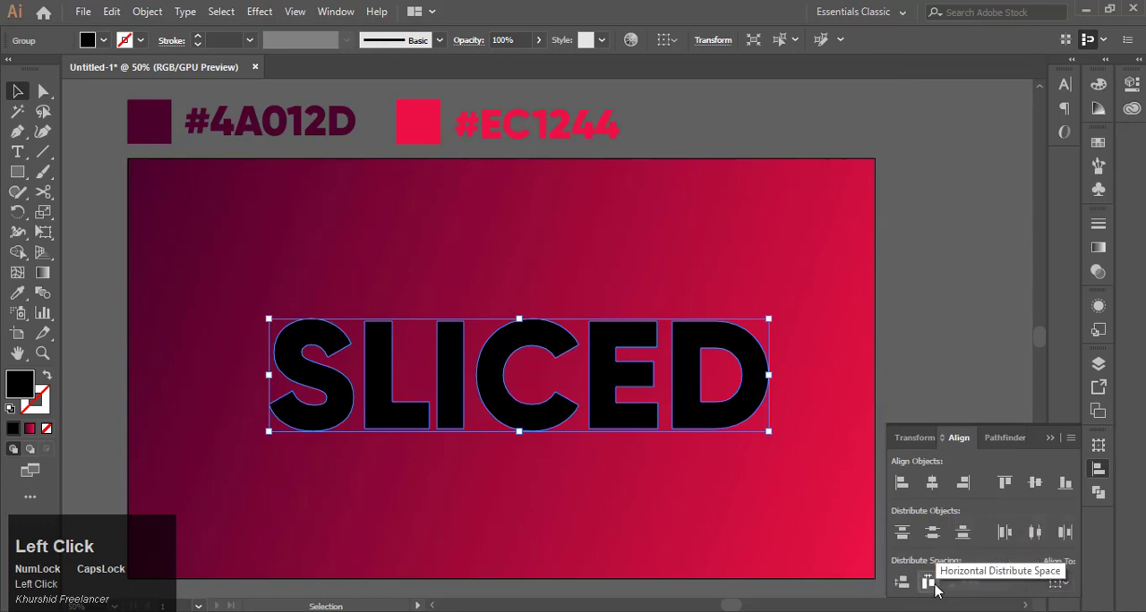
right_click(640, 417)
left_click(773, 283)
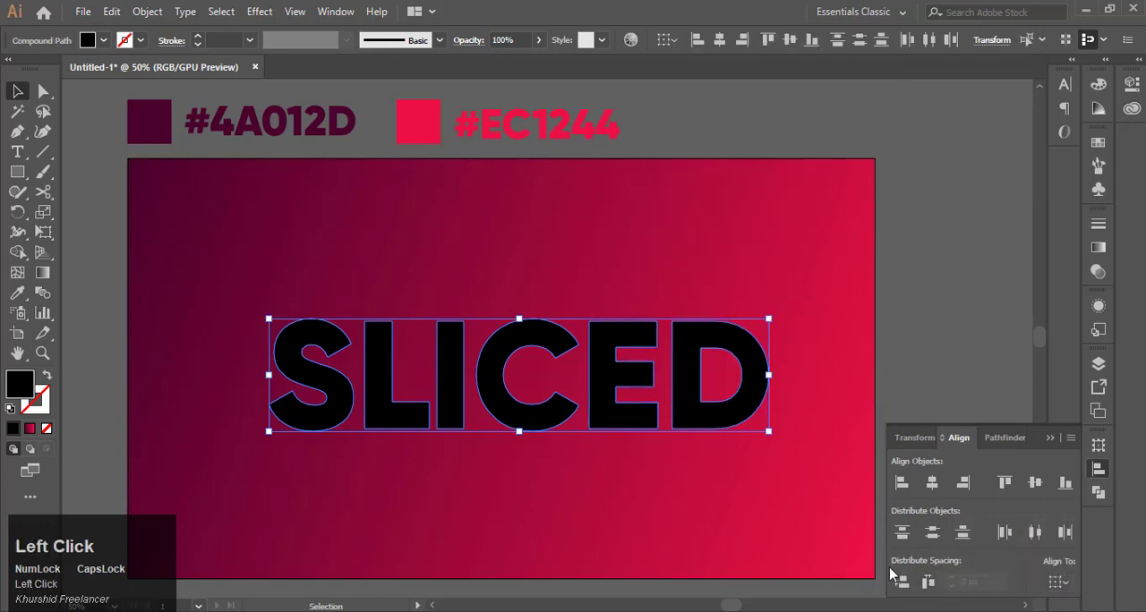
left_click(927, 582)
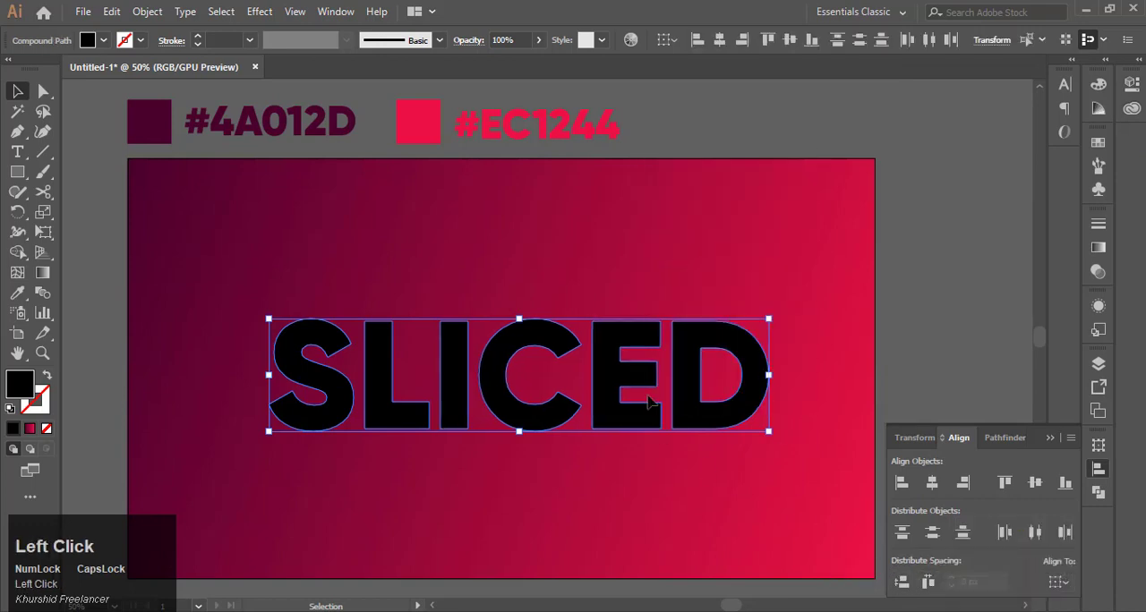
Step: Select all the letter shapes and group them again
left_click(150, 261)
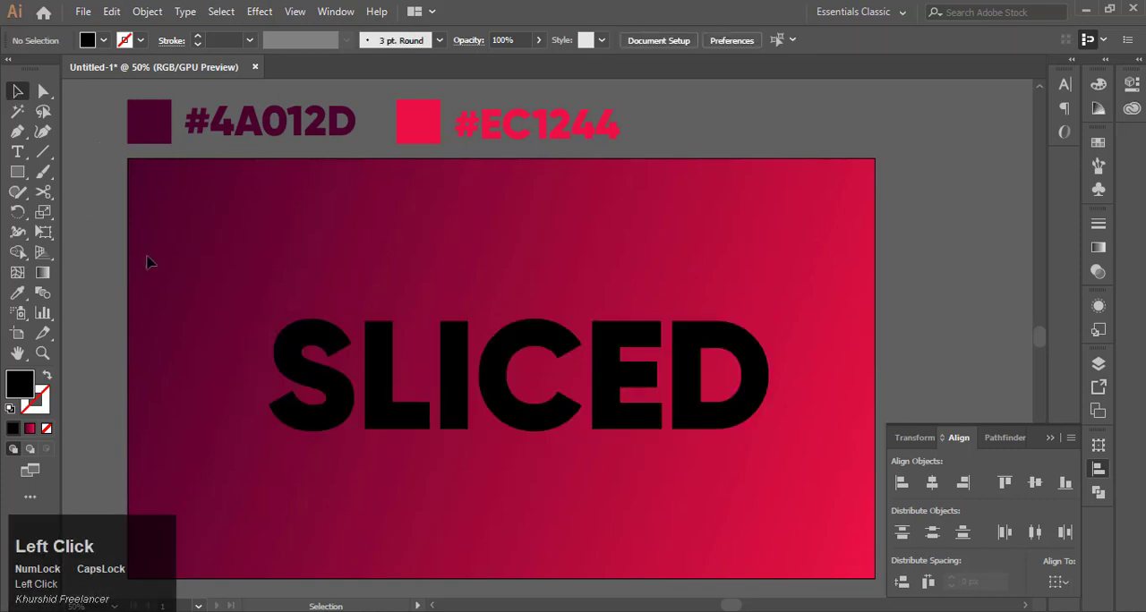
left_click(629, 401)
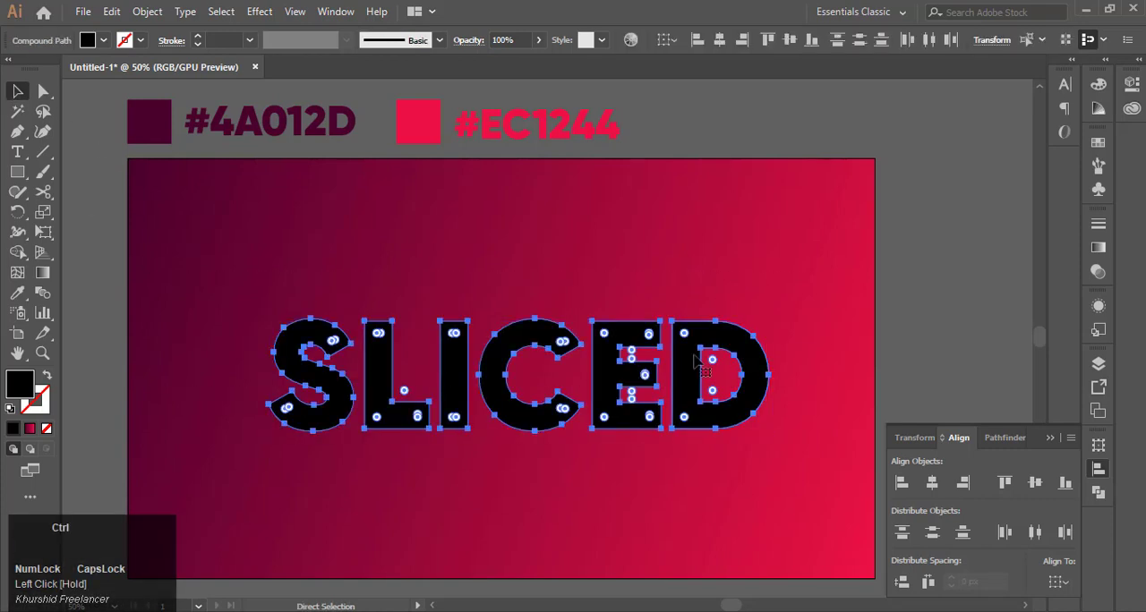
key("ctrl+g")
left_click(606, 279)
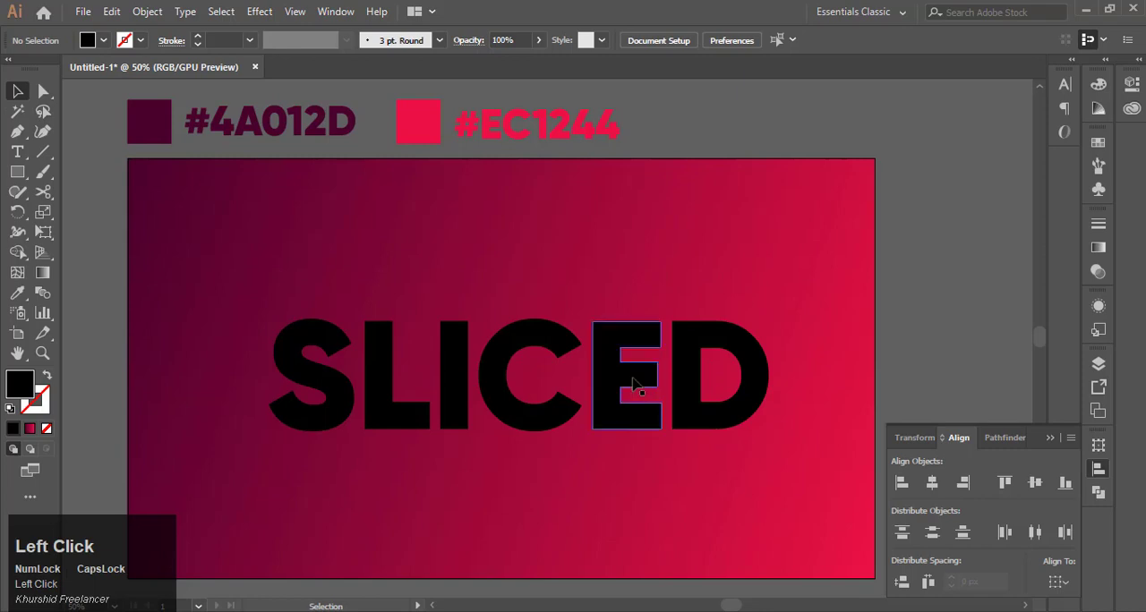
left_click(632, 384)
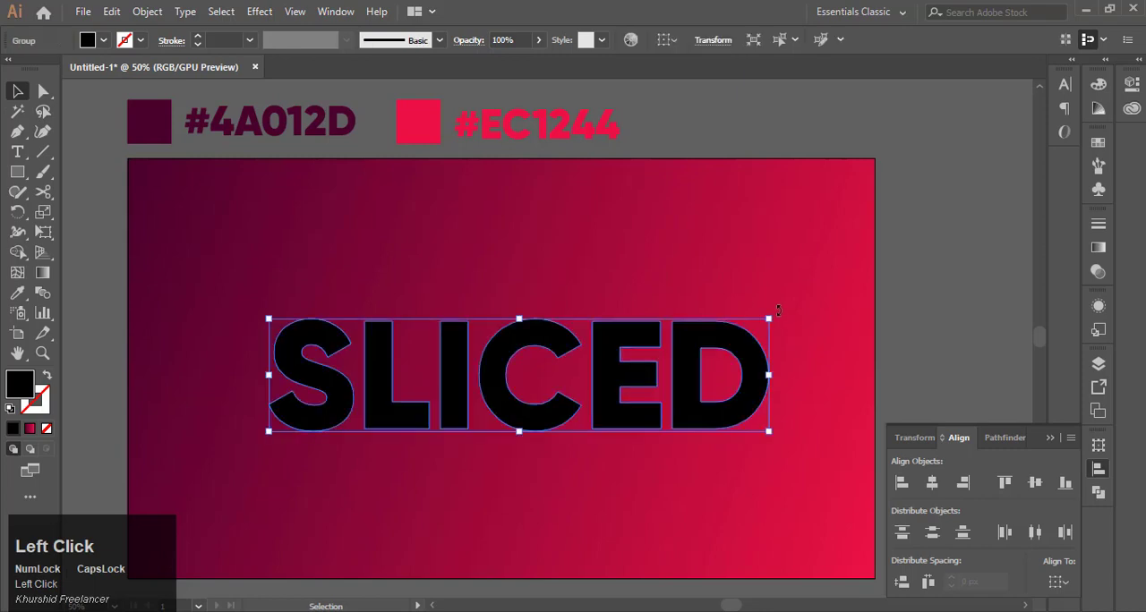
Step: Rotate the SLICED group slightly counterclockwise and move it a little down and left
left_click_drag(778, 310, 778, 282)
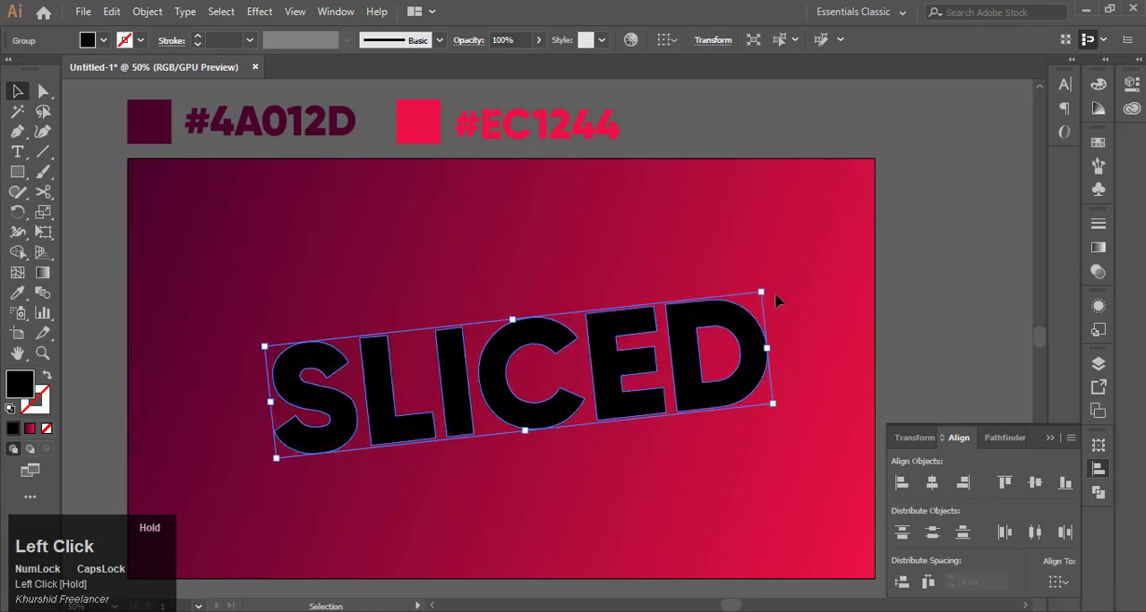
left_click_drag(499, 410, 482, 430)
left_click(507, 296)
left_click(488, 429)
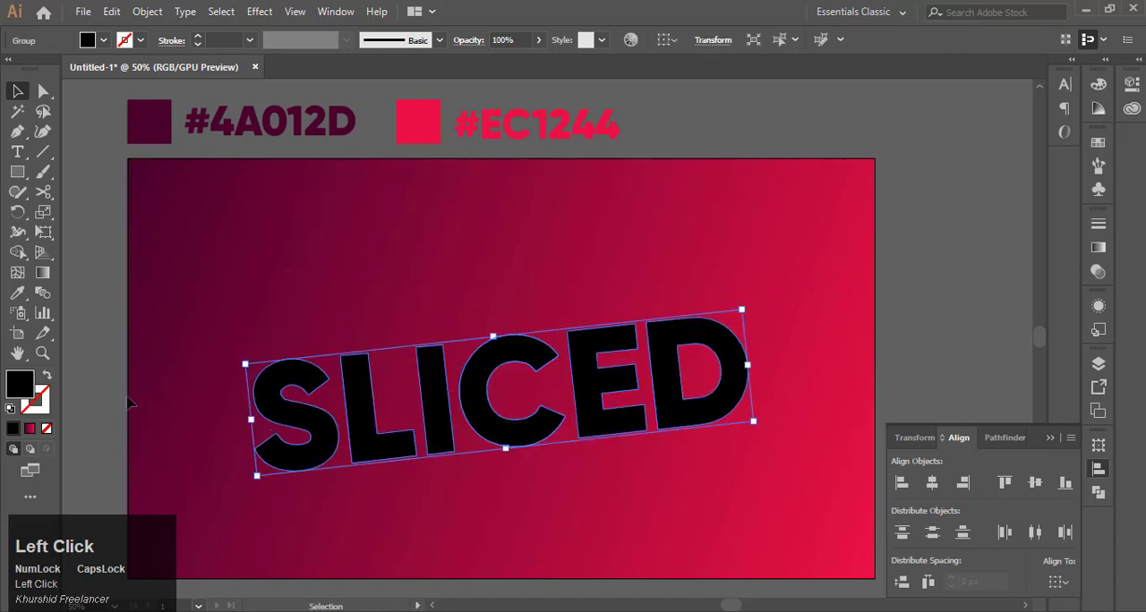
Step: Set the text's fill color to white #FFFFFF
double_click(18, 385)
left_click_drag(404, 333, 392, 231)
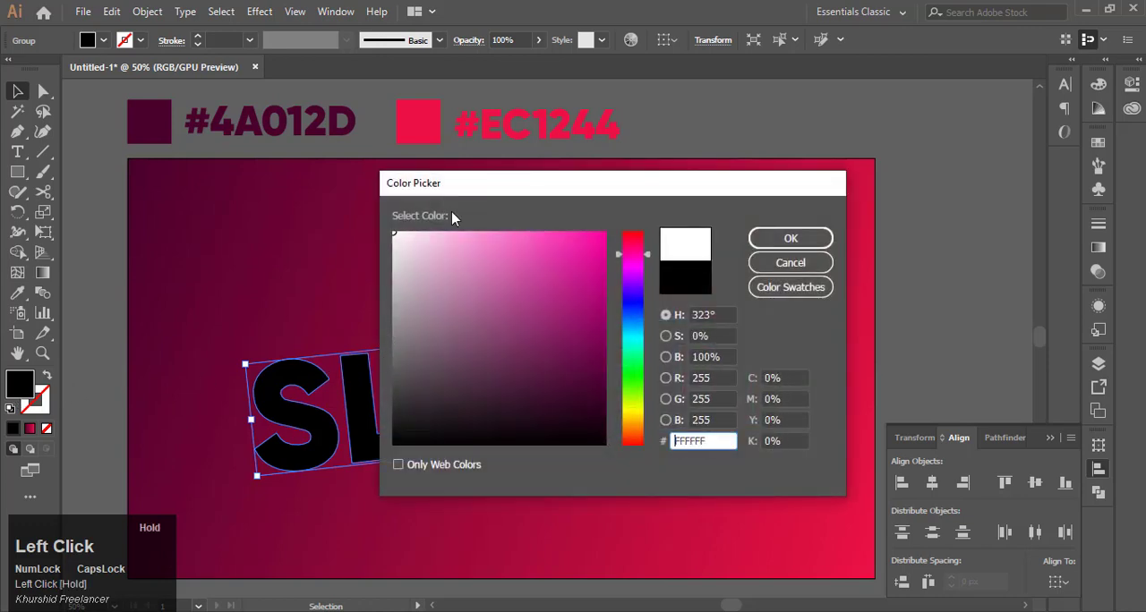
left_click(760, 244)
left_click(701, 273)
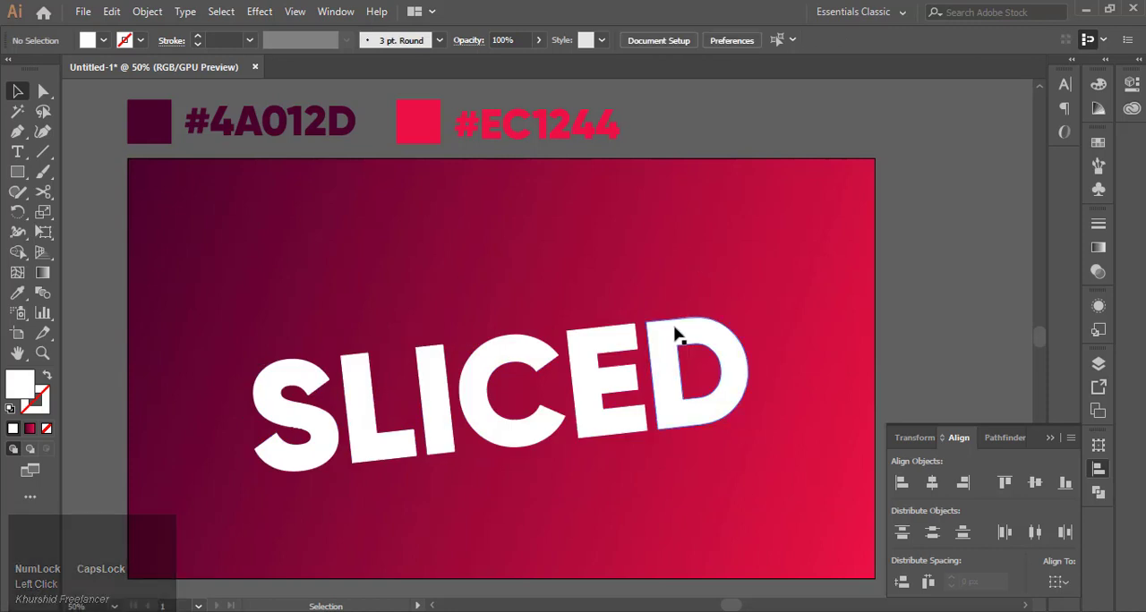
Step: Nudge the letter D slightly to the right
left_click(730, 333)
left_click_drag(749, 304, 756, 309)
left_click(766, 280)
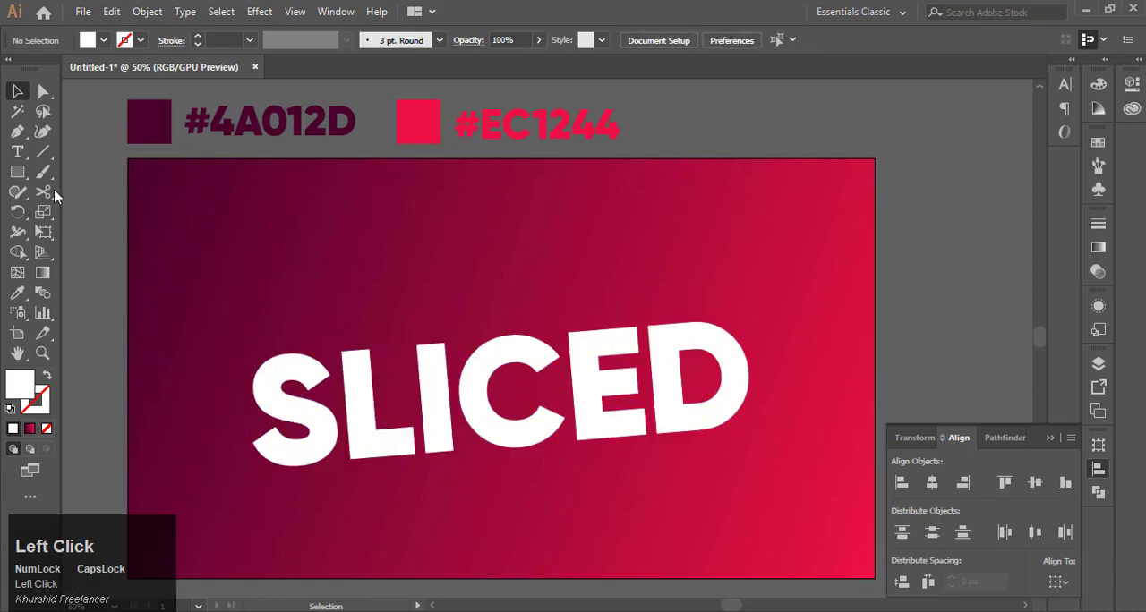
Step: Draw a wide rectangle covering the upper half of the SLICED text
left_click(17, 172)
left_click_drag(227, 264, 822, 392)
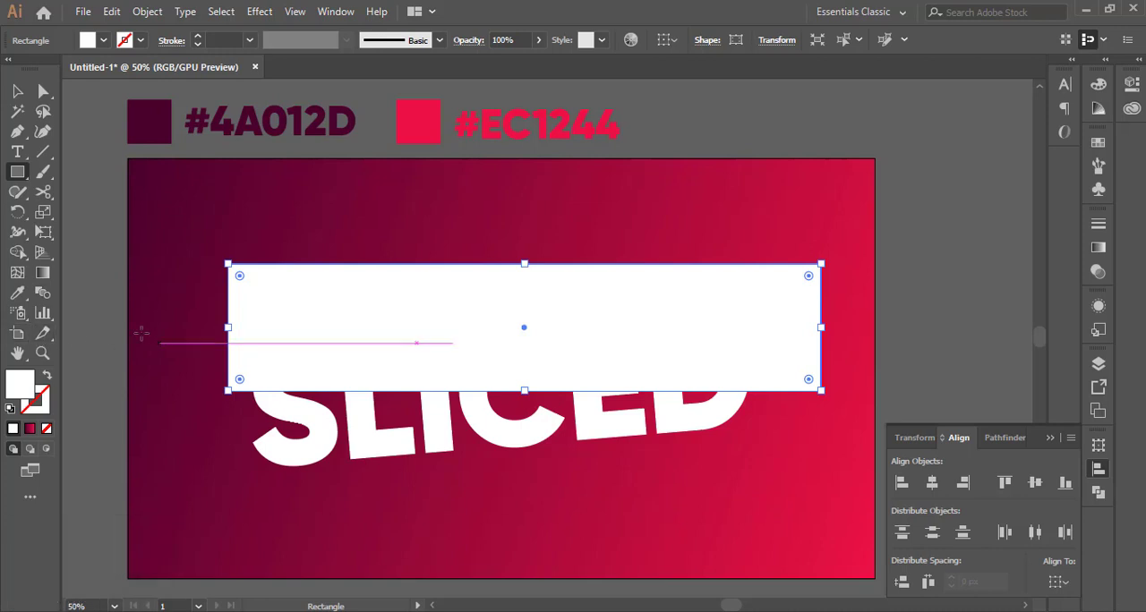
Step: Set the rectangle's fill color to gray #515151
left_click(34, 380)
left_click_drag(392, 333, 390, 369)
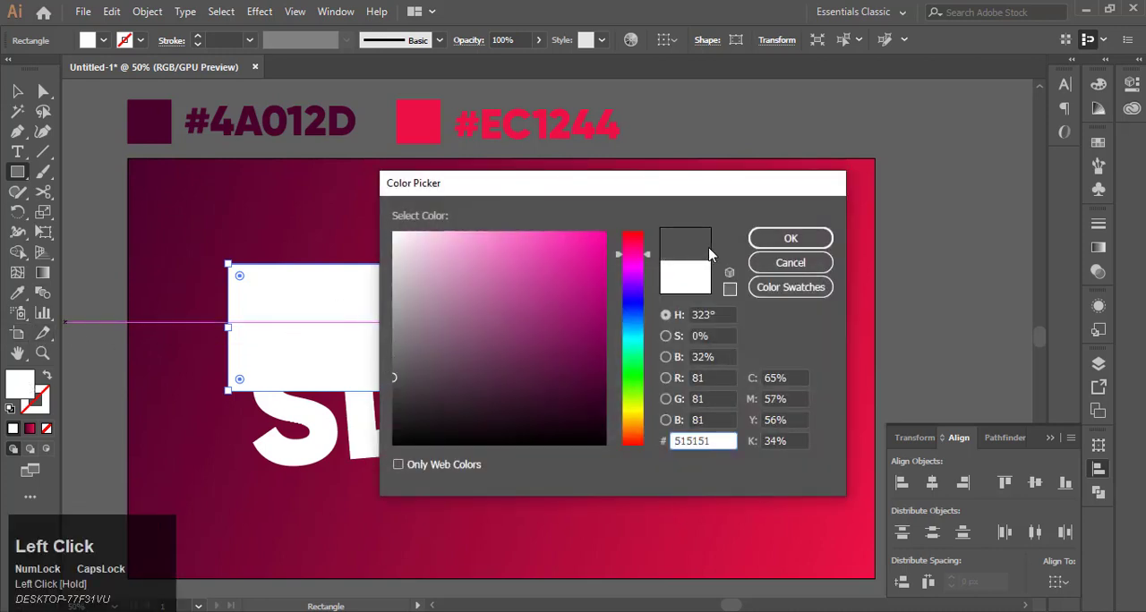
left_click(790, 238)
Step: Set the rectangle's opacity to 50%
left_click(1131, 84)
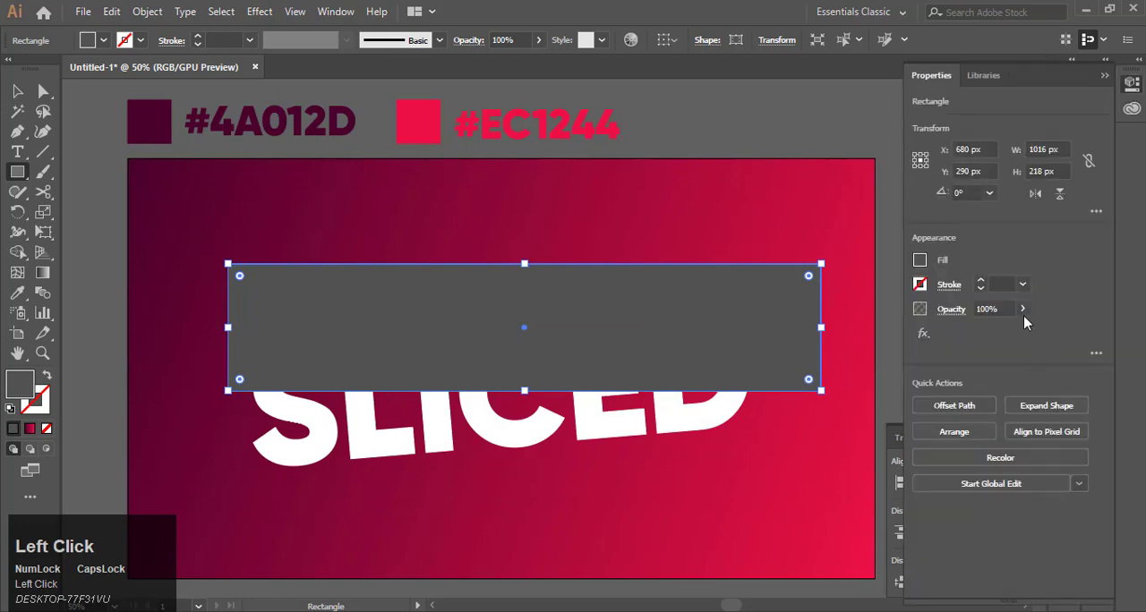
left_click(1000, 308)
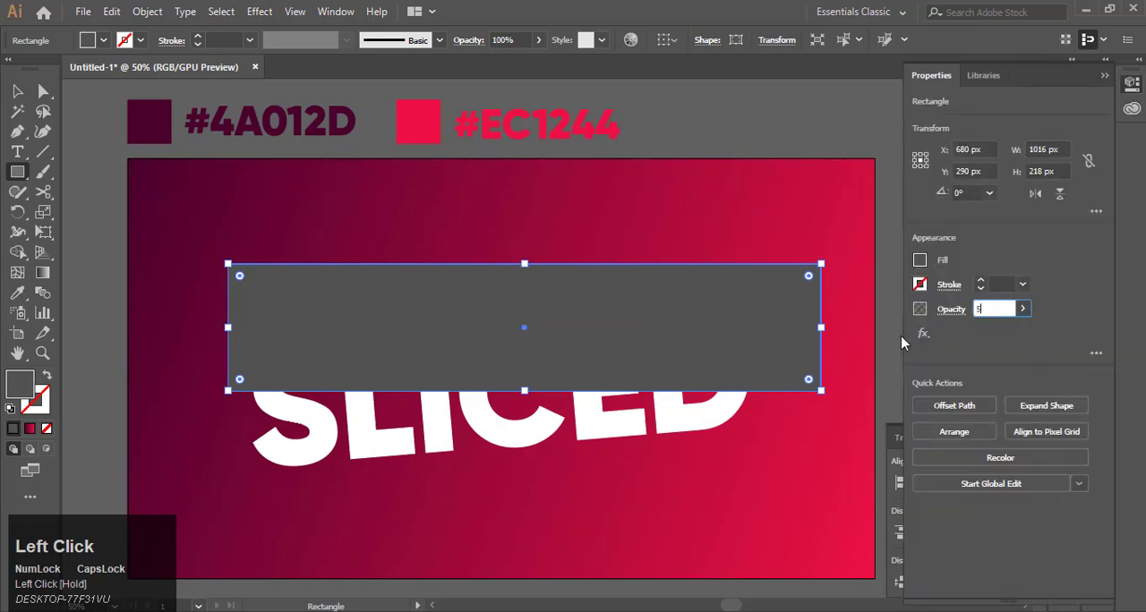
type("50")
left_click(901, 343)
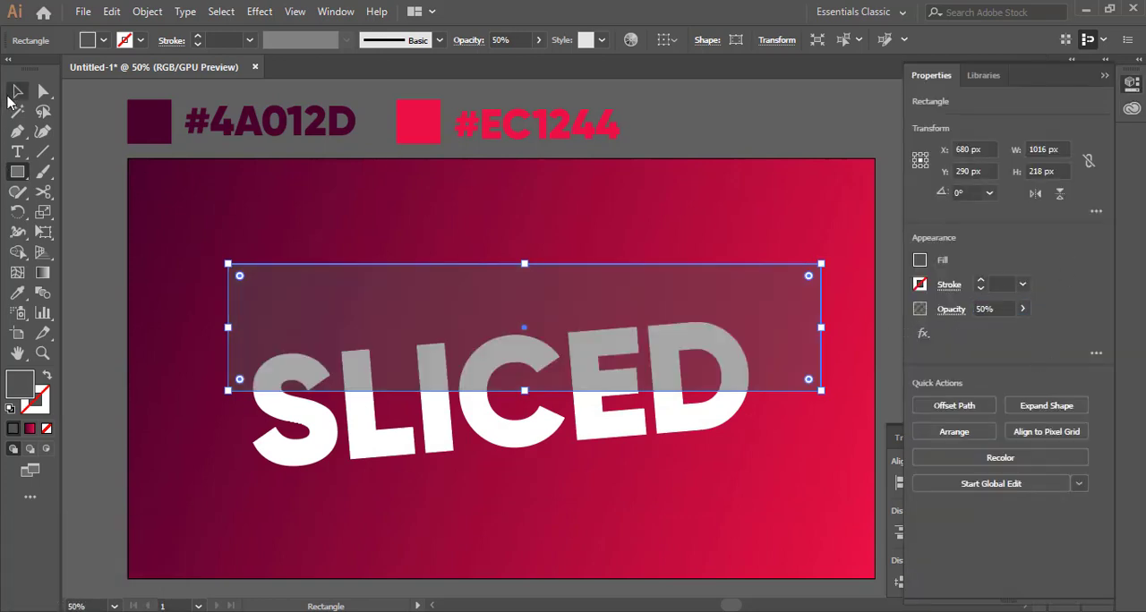
Step: Move the rectangle slightly down so its lower edge cuts across the middle of the letters
left_click(17, 90)
left_click(483, 219)
scroll(588, 414, "up", 8)
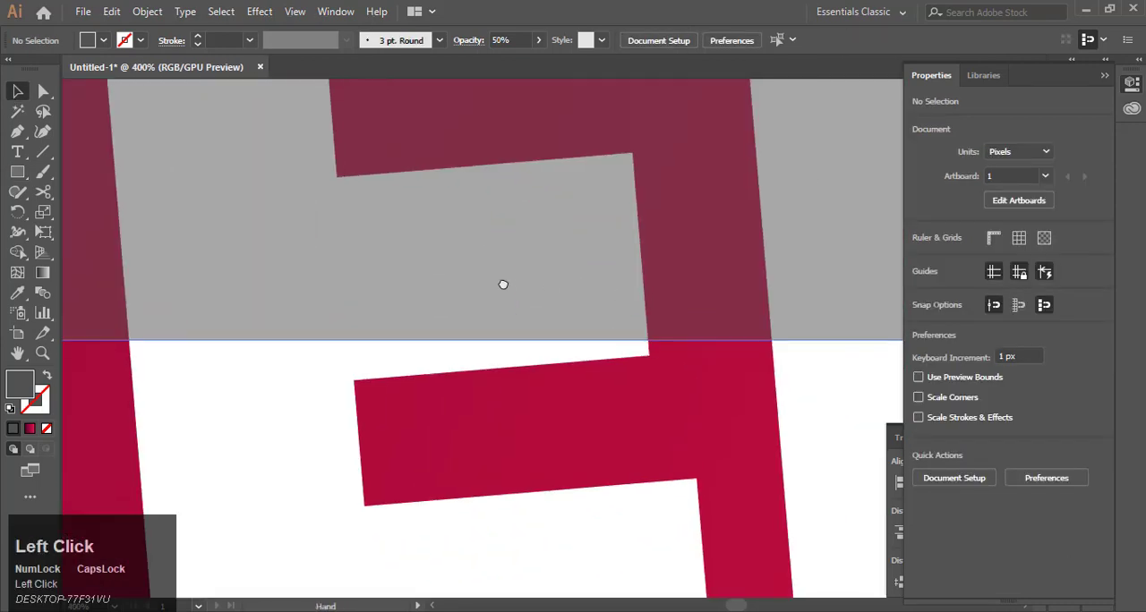
left_click_drag(503, 285, 580, 336)
scroll(580, 336, "down", 6)
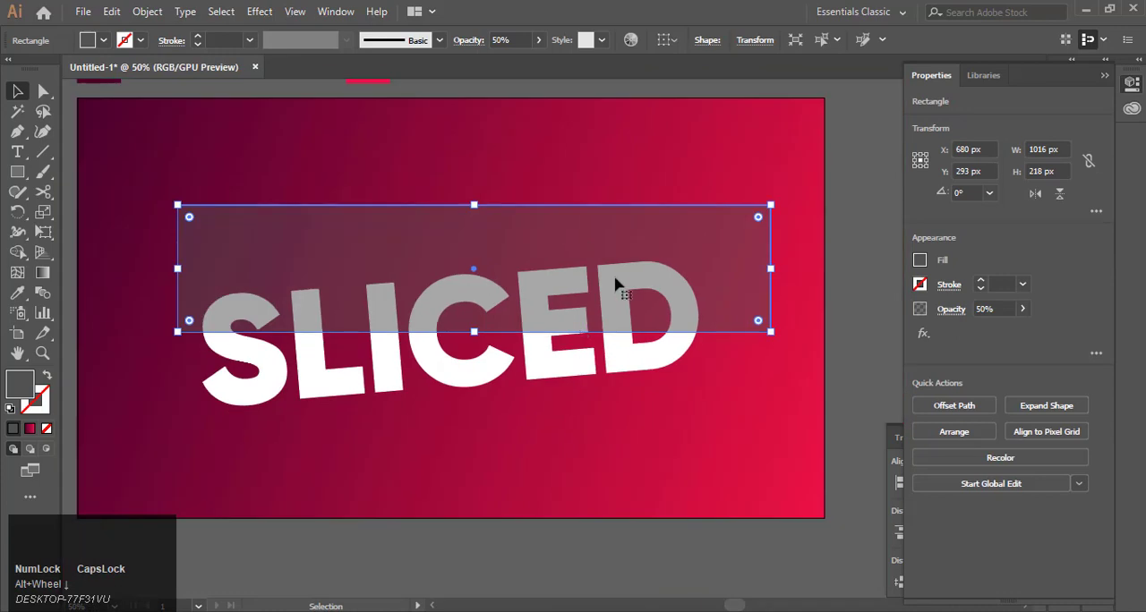
Step: Select the rectangle and the text, then remove the rectangle's area outside the letters with the Shape Builder tool
left_click_drag(430, 157, 261, 283)
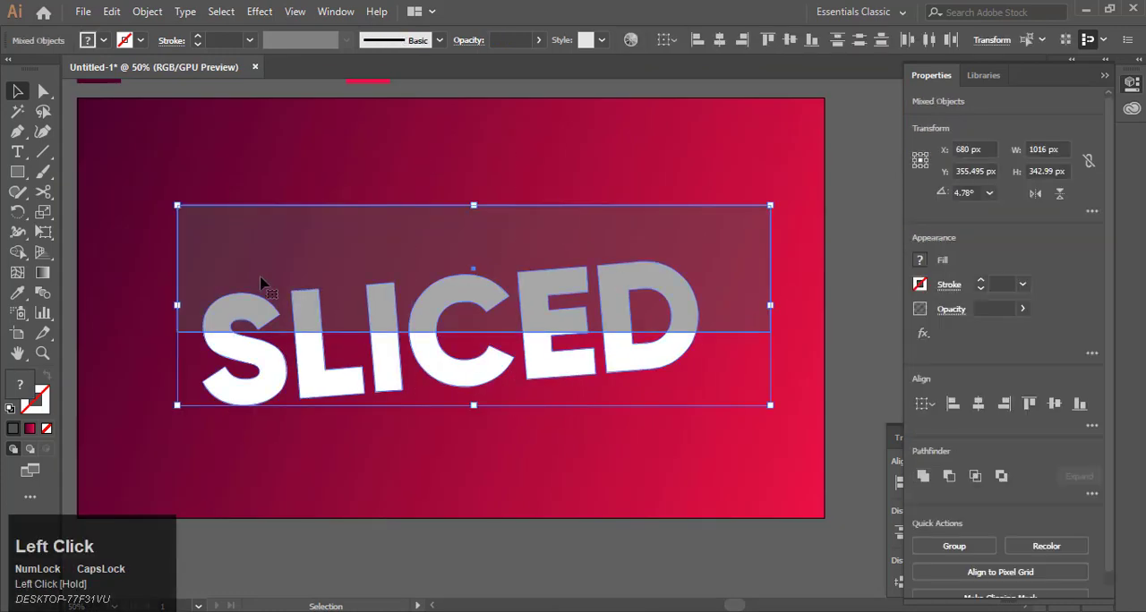
left_click(18, 251)
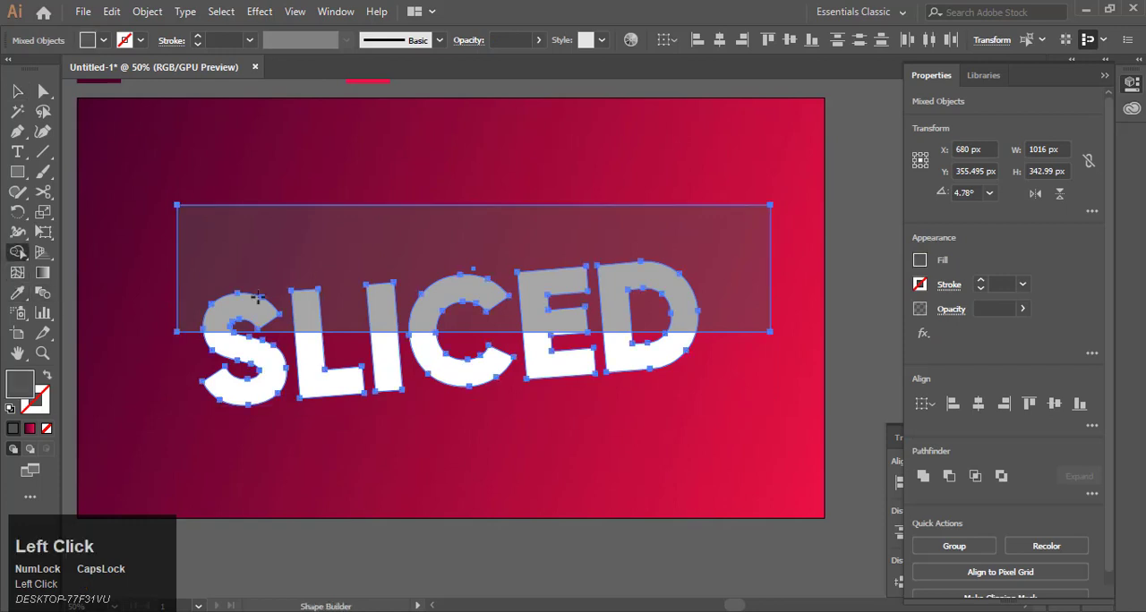
scroll(259, 301, "up", 2)
scroll(245, 308, "down", 2)
left_click(256, 258, "alt")
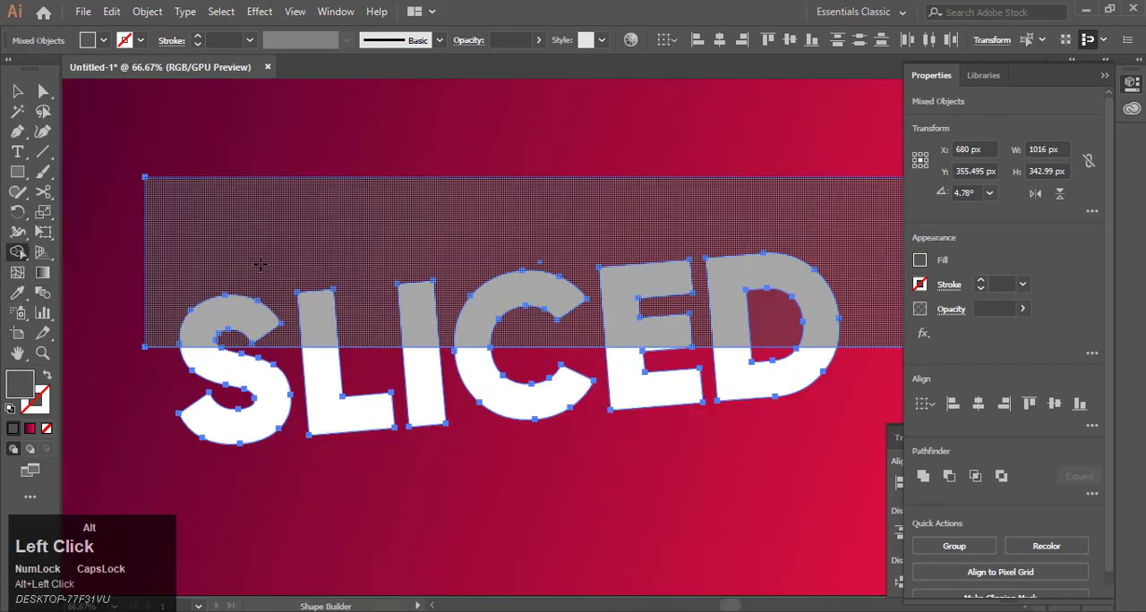
Step: With Shape Builder, separate the upper part of each letter S, L, I, C, E, D into its own shape
scroll(232, 309, "up", 2)
left_click(232, 310, "alt")
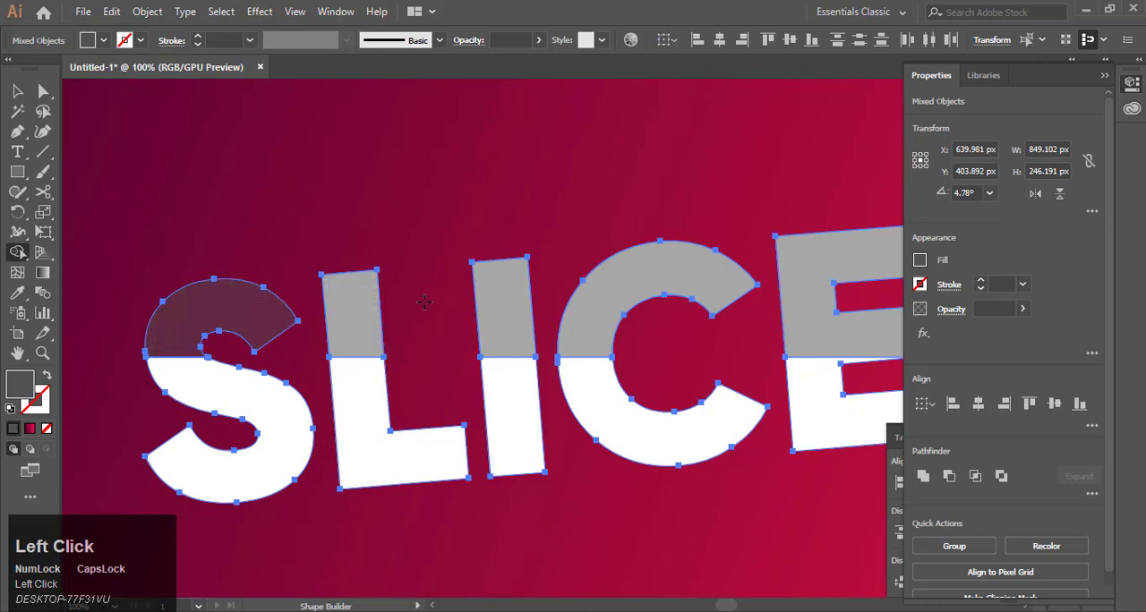
left_click(356, 304, "alt")
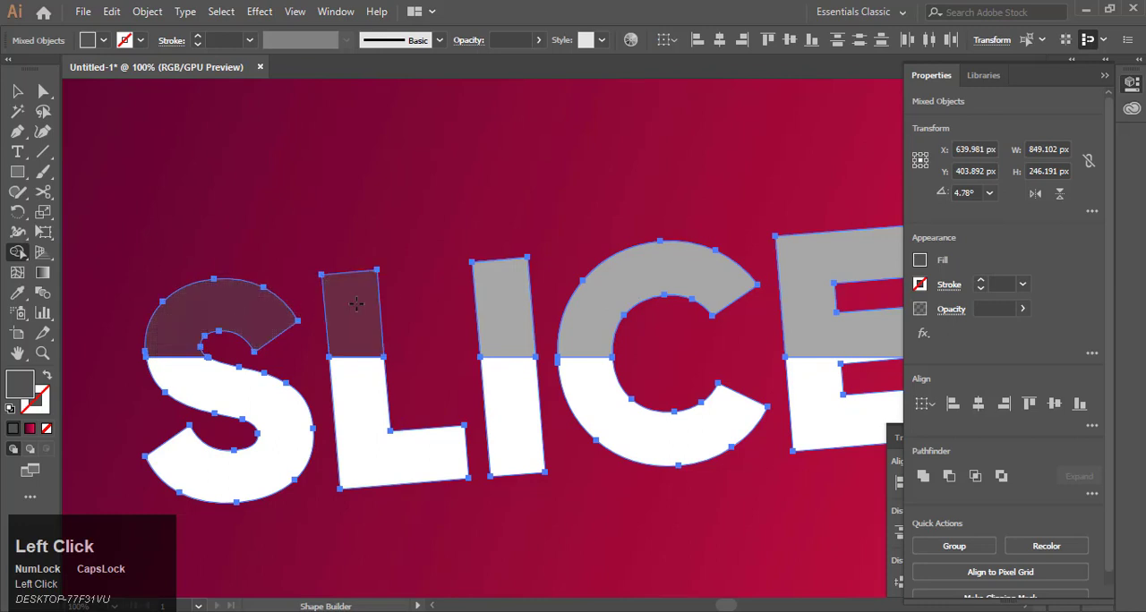
left_click(489, 296, "alt")
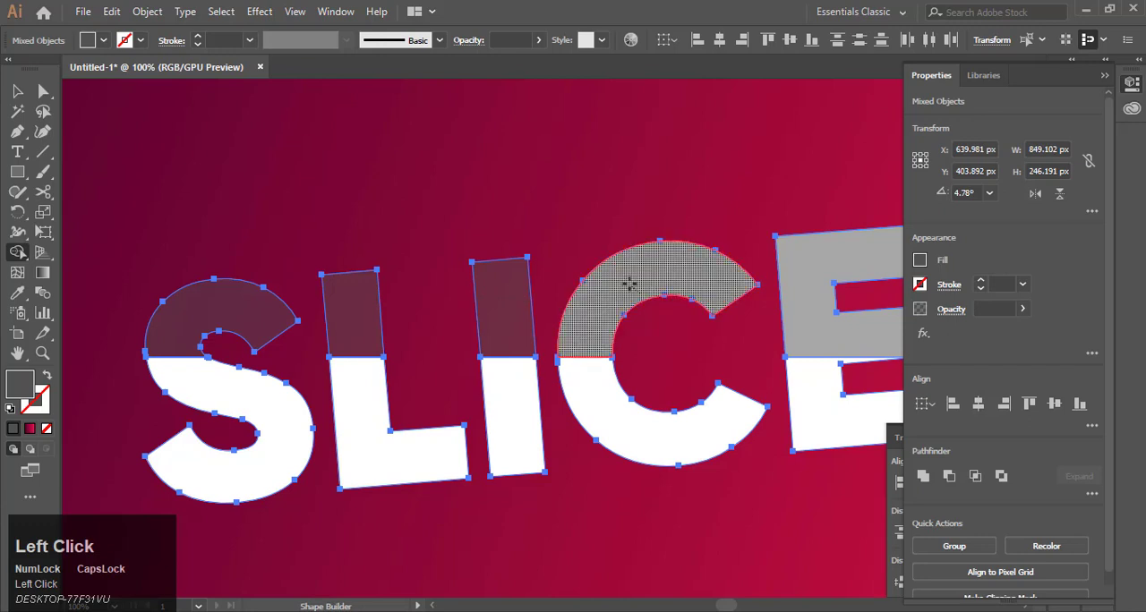
left_click(629, 284, "alt")
scroll(439, 295, "right", 5)
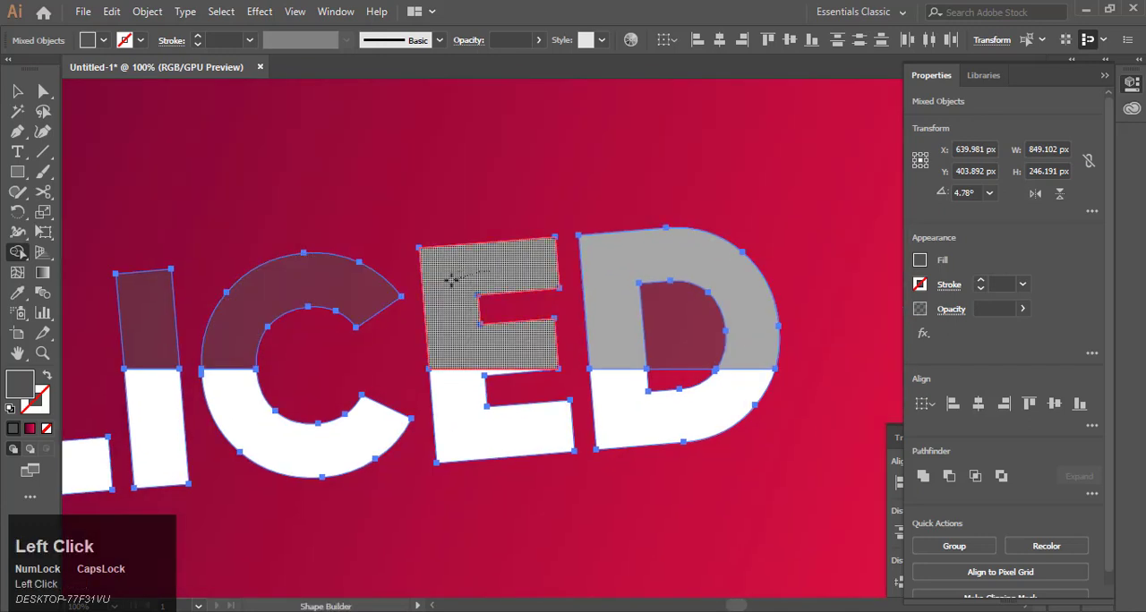
left_click(452, 281, "alt")
left_click(608, 269, "alt")
scroll(686, 281, "down", 2)
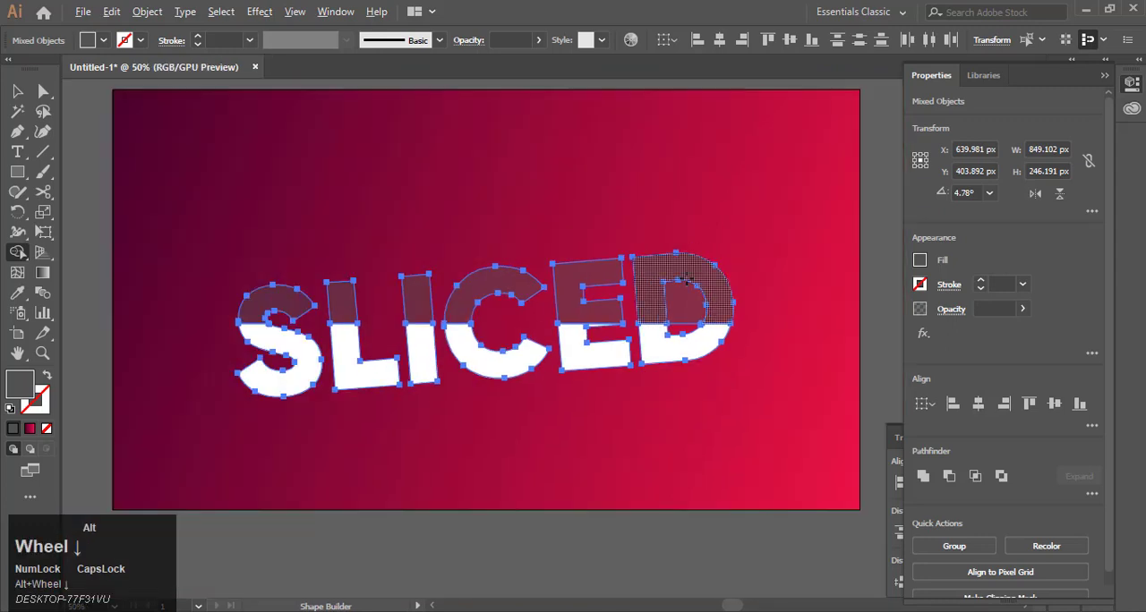
scroll(686, 280, "up", 1)
left_click(683, 298, "alt")
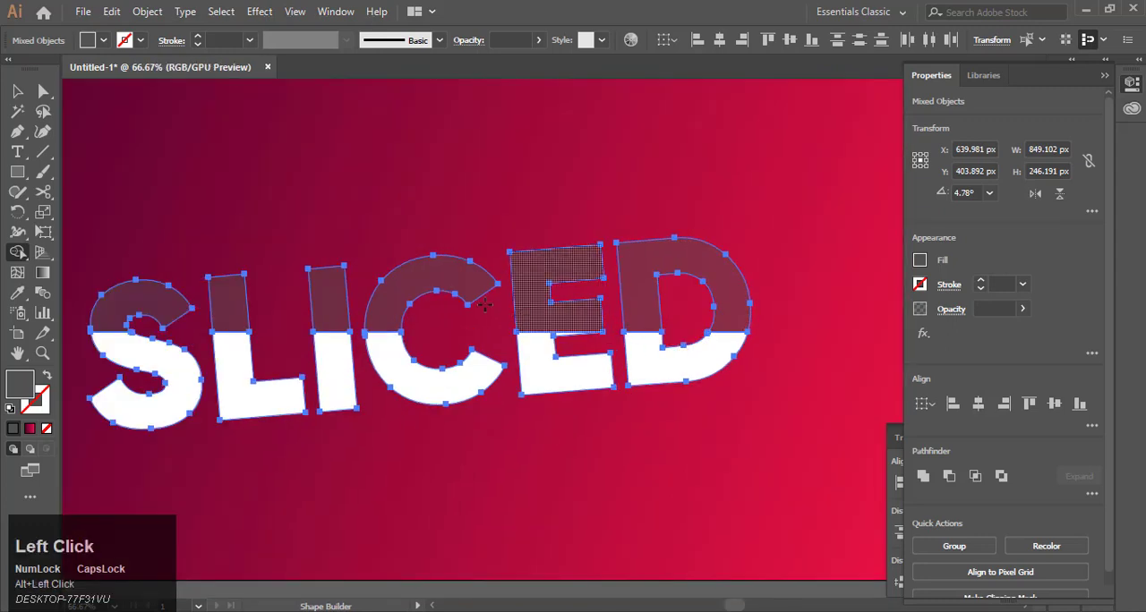
left_click(154, 293)
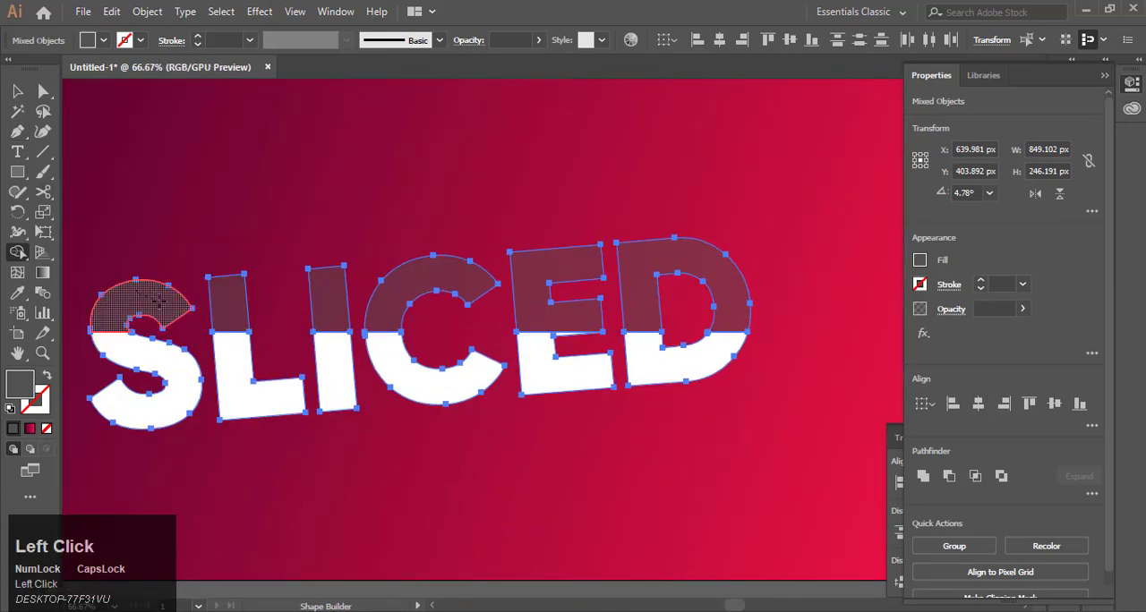
left_click(336, 283)
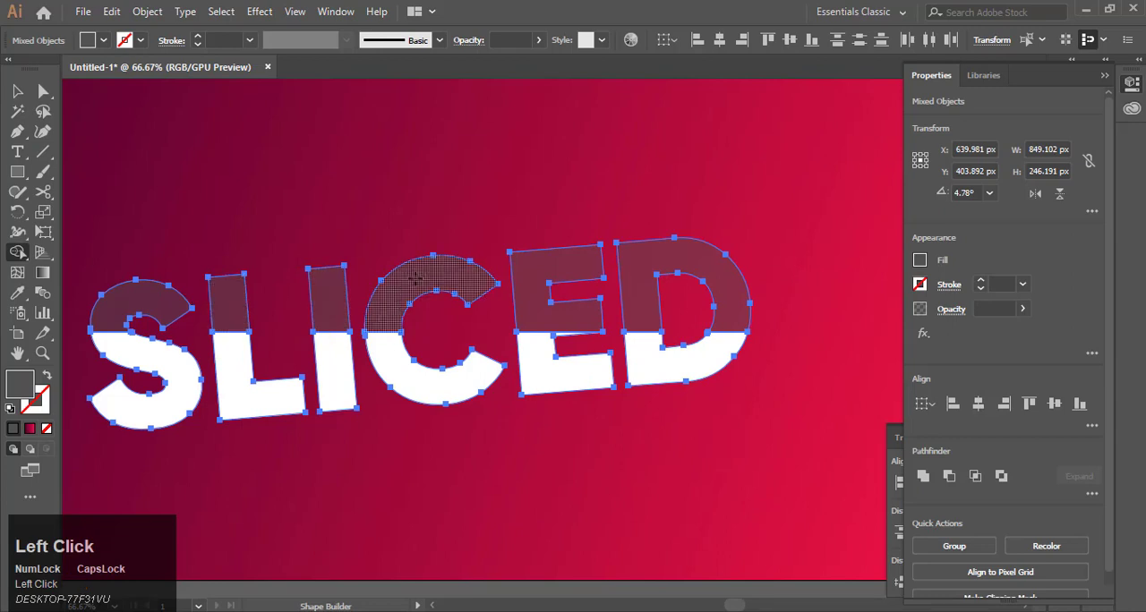
left_click(415, 280)
left_click(527, 261)
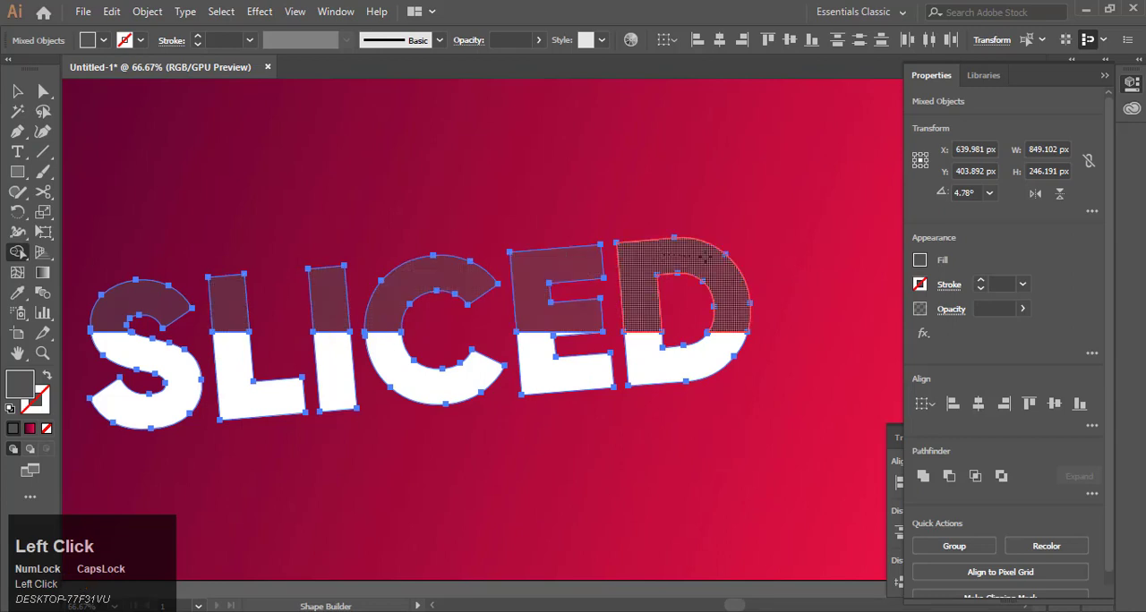
left_click(684, 264)
Step: Select all the upper letter pieces and group them
left_click(18, 92)
left_click(237, 258)
left_click(167, 298)
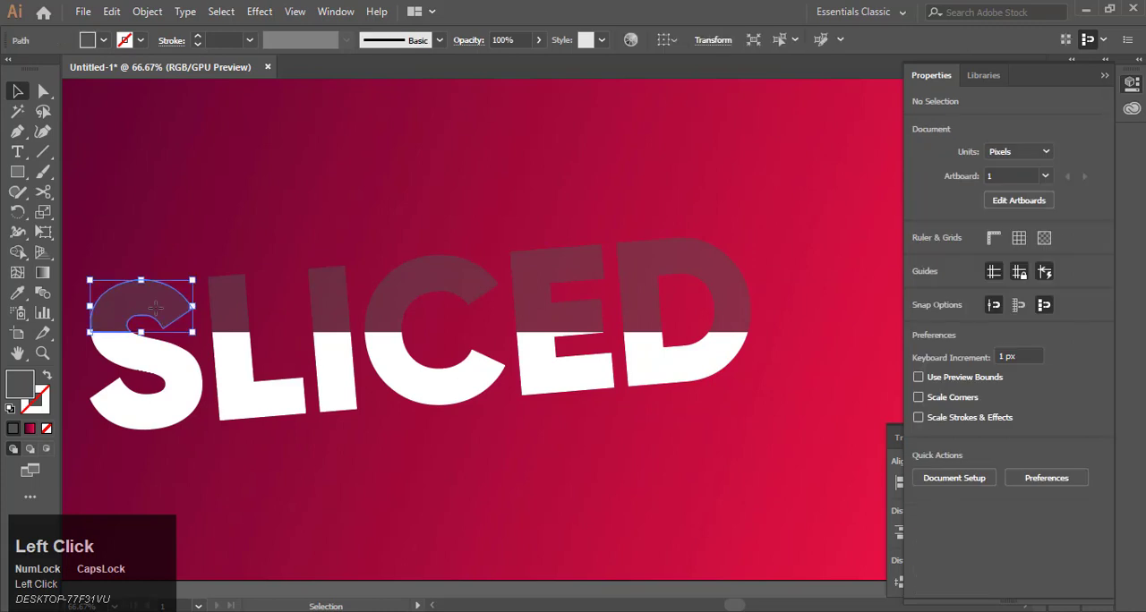
left_click(230, 296)
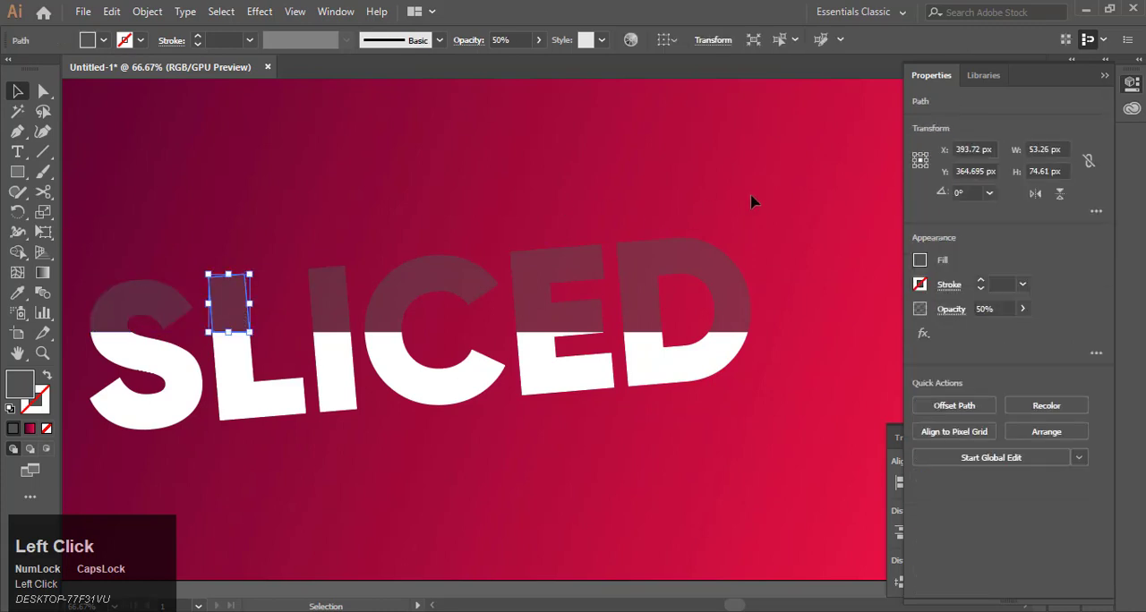
left_click_drag(212, 281, 161, 327)
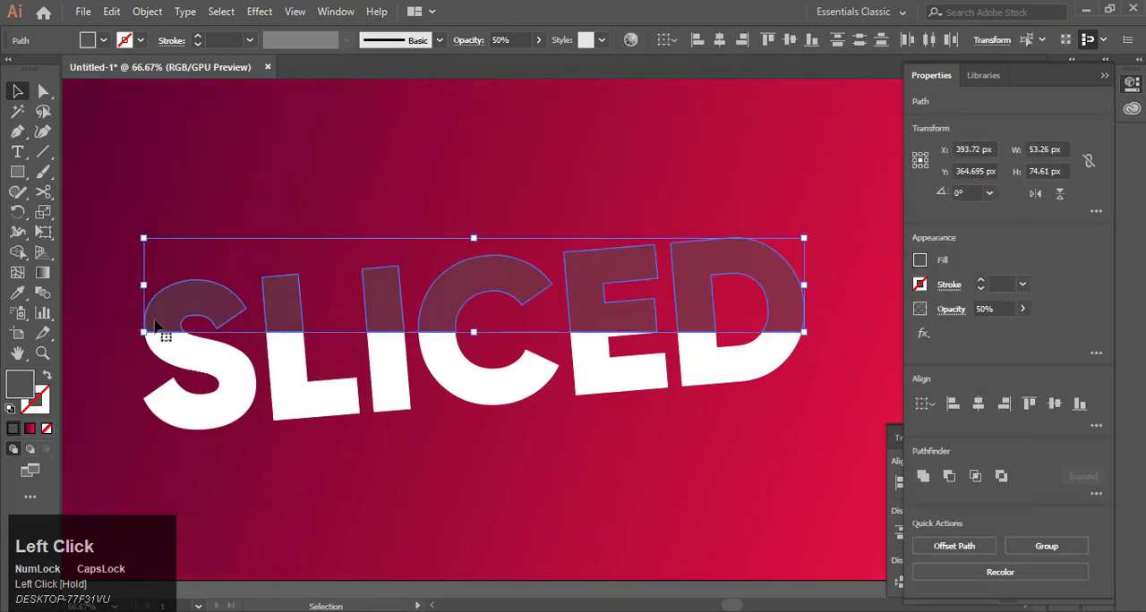
key("ctrl")
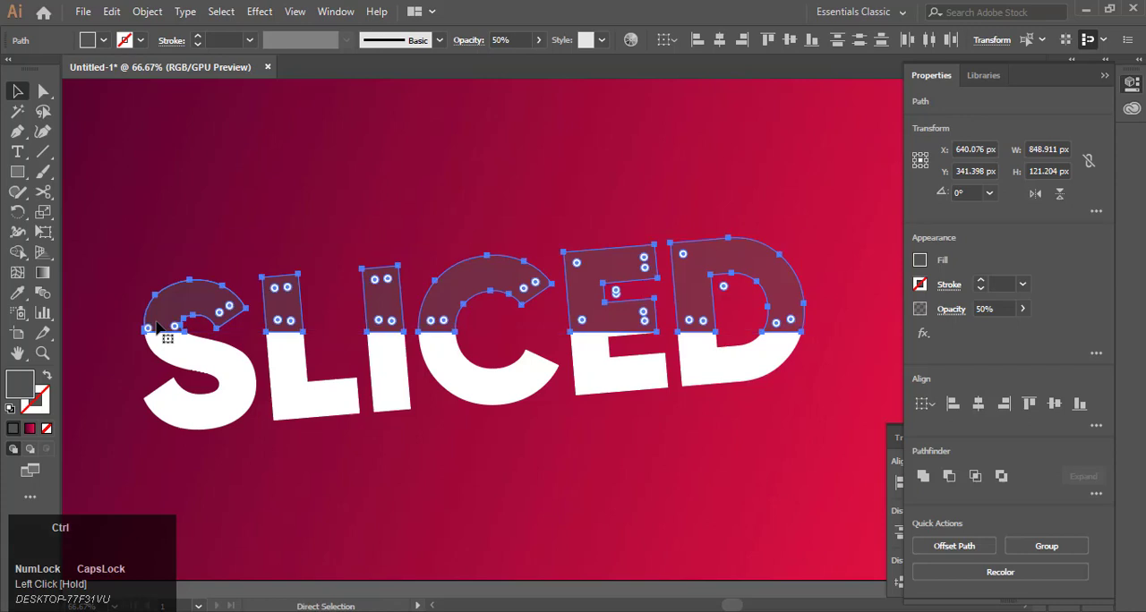
key("ctrl+g")
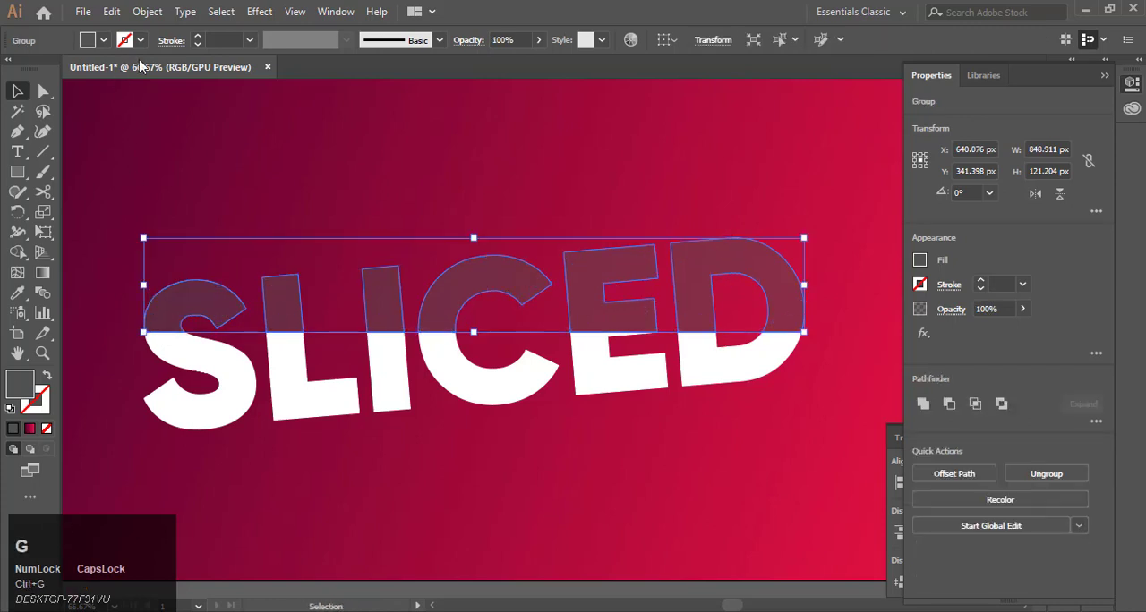
Step: Make the grouped upper pieces into a compound path
left_click(147, 12)
mouse_move(376, 601)
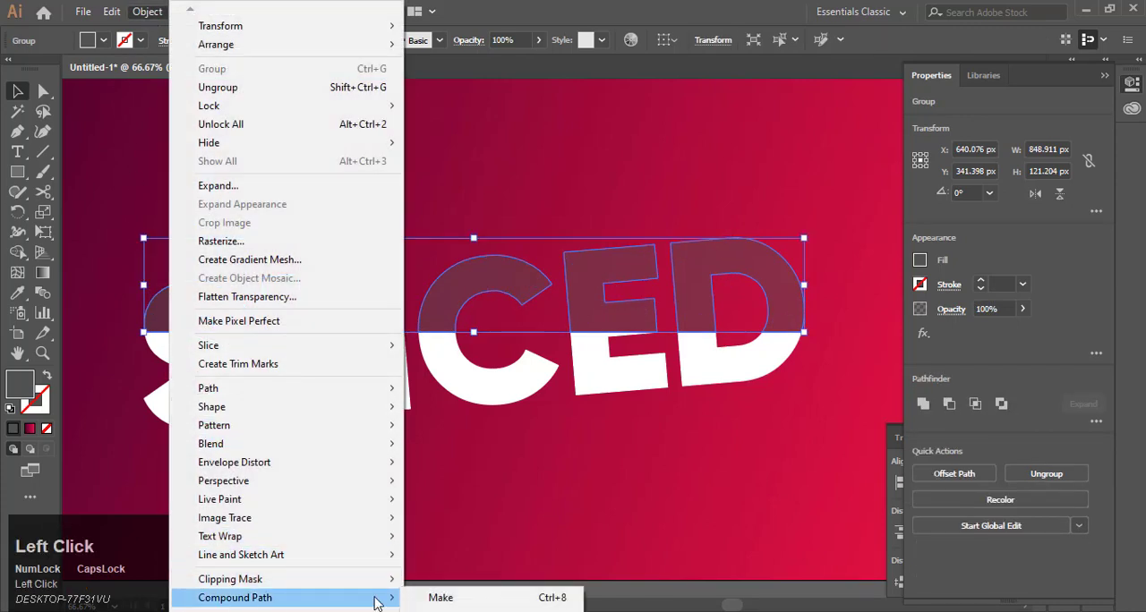
left_click(441, 597)
Step: Select the lower letter pieces and make them into a compound path
left_click_drag(797, 448, 182, 413)
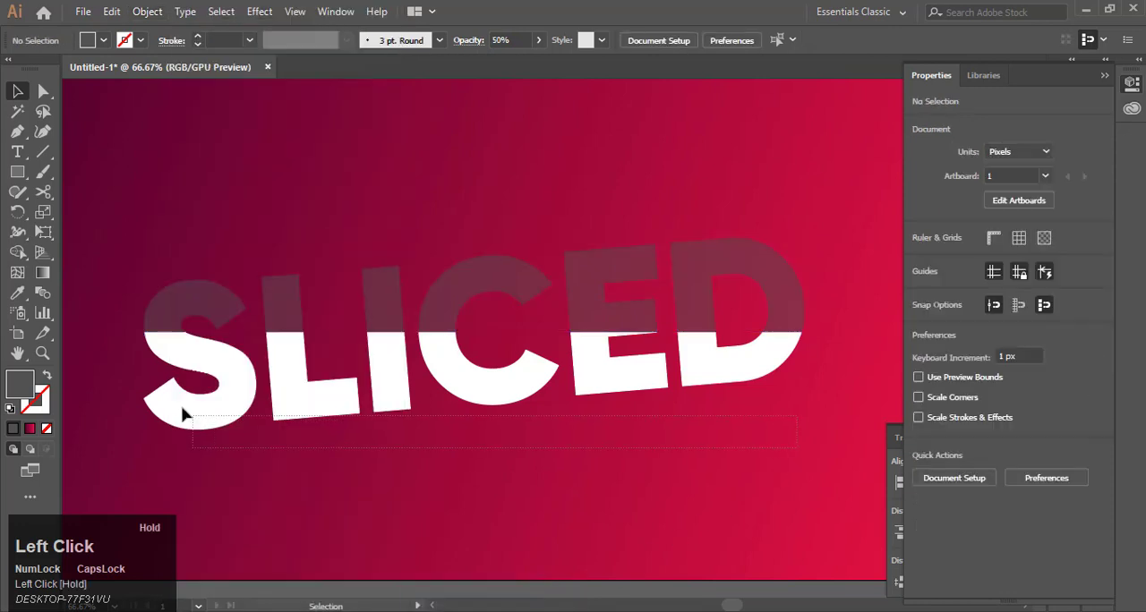
left_click_drag(130, 382, 131, 382)
left_click(141, 12)
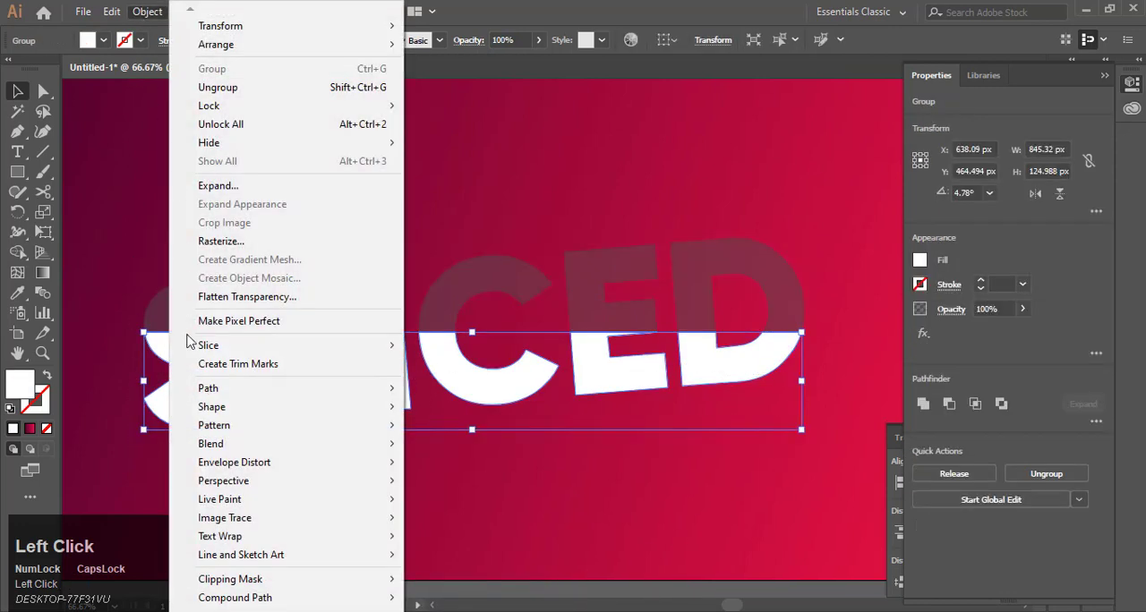
mouse_move(230, 597)
left_click(447, 598)
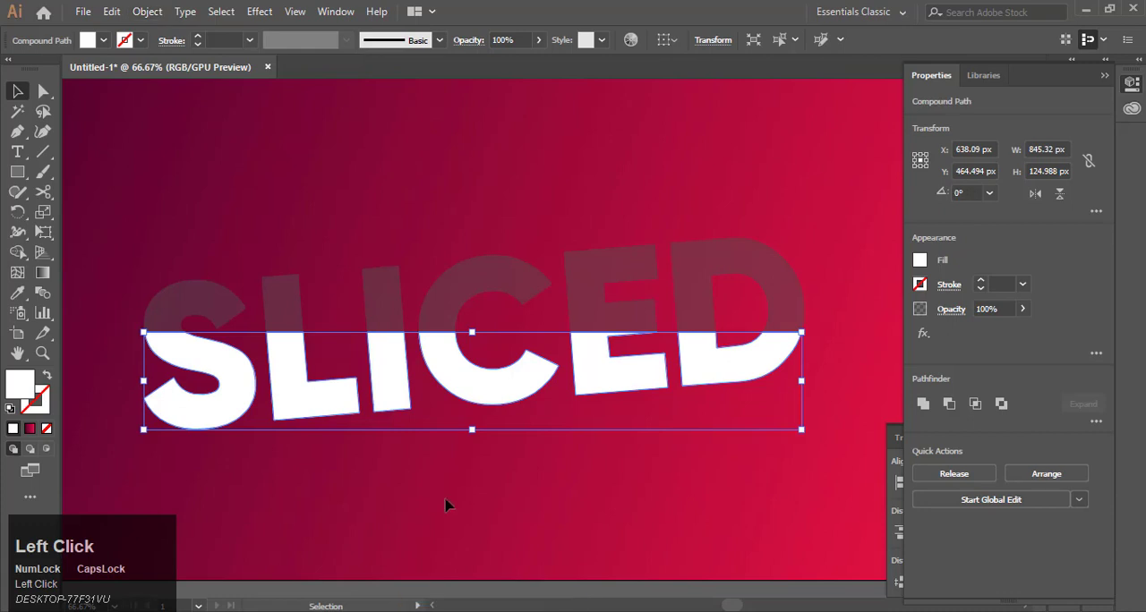
Step: Set the upper slice's fill to white #FFFFFF and its opacity to 100%
left_click(403, 517)
left_click(384, 289)
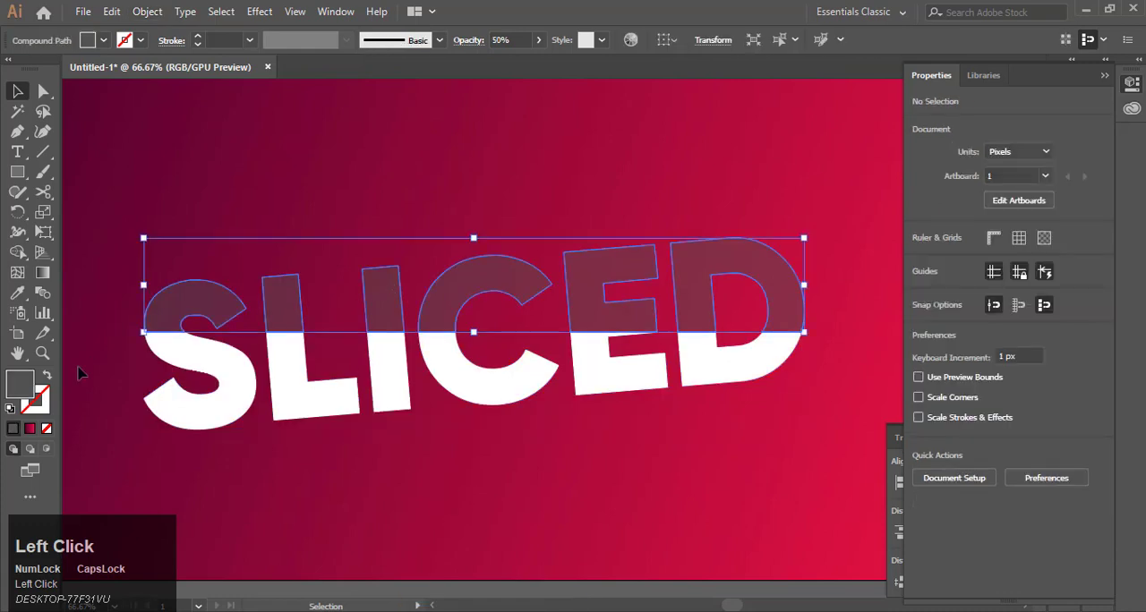
double_click(19, 387)
type("4C4C4C")
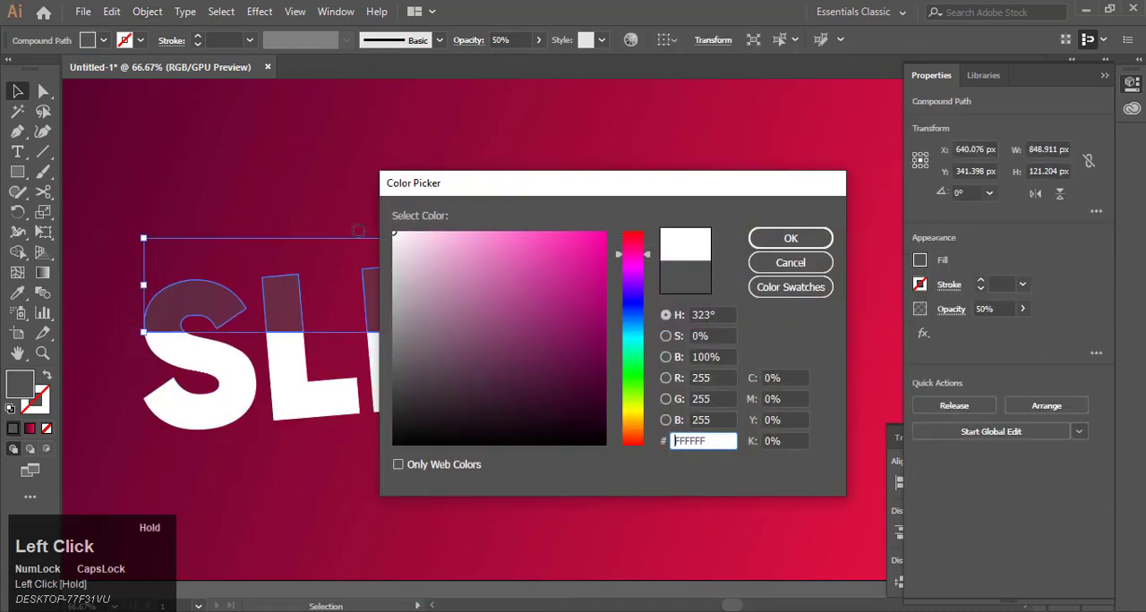
left_click_drag(397, 239, 387, 227)
left_click(772, 240)
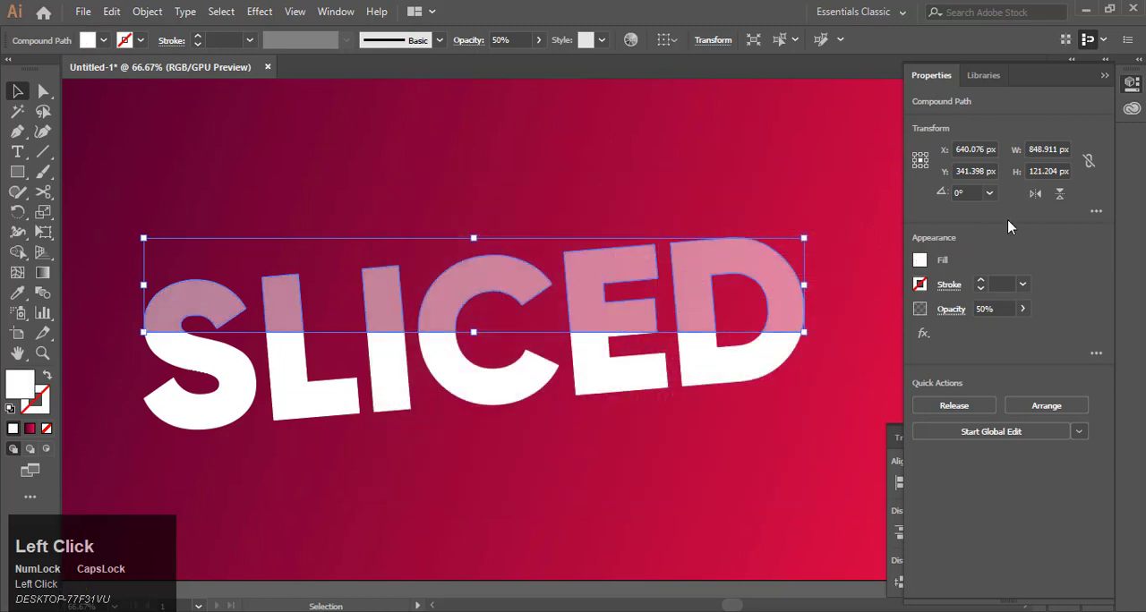
left_click(975, 309)
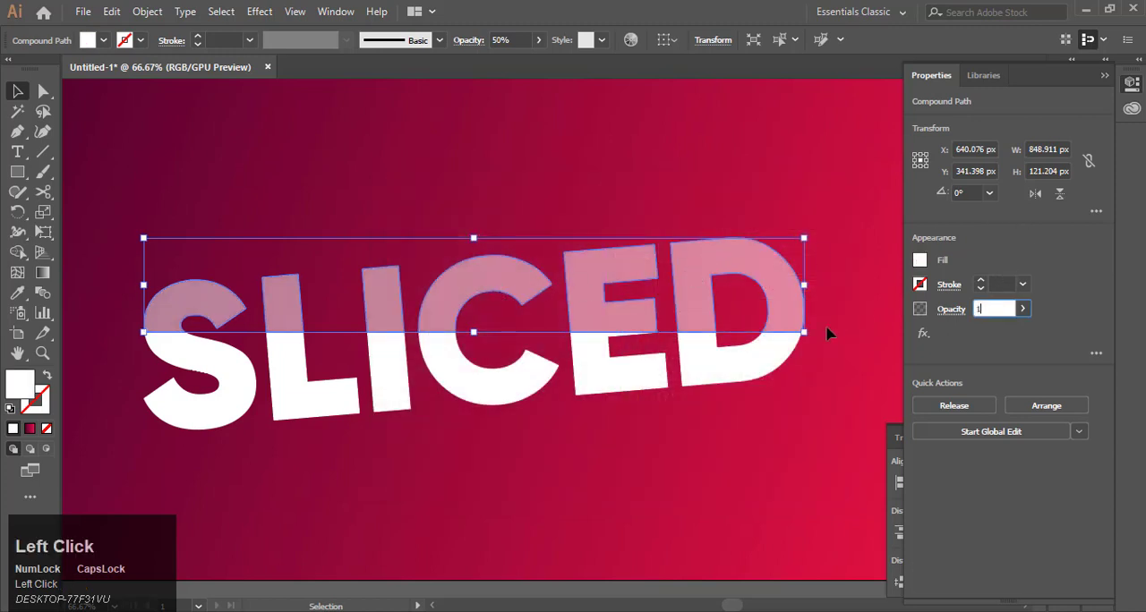
key("Return")
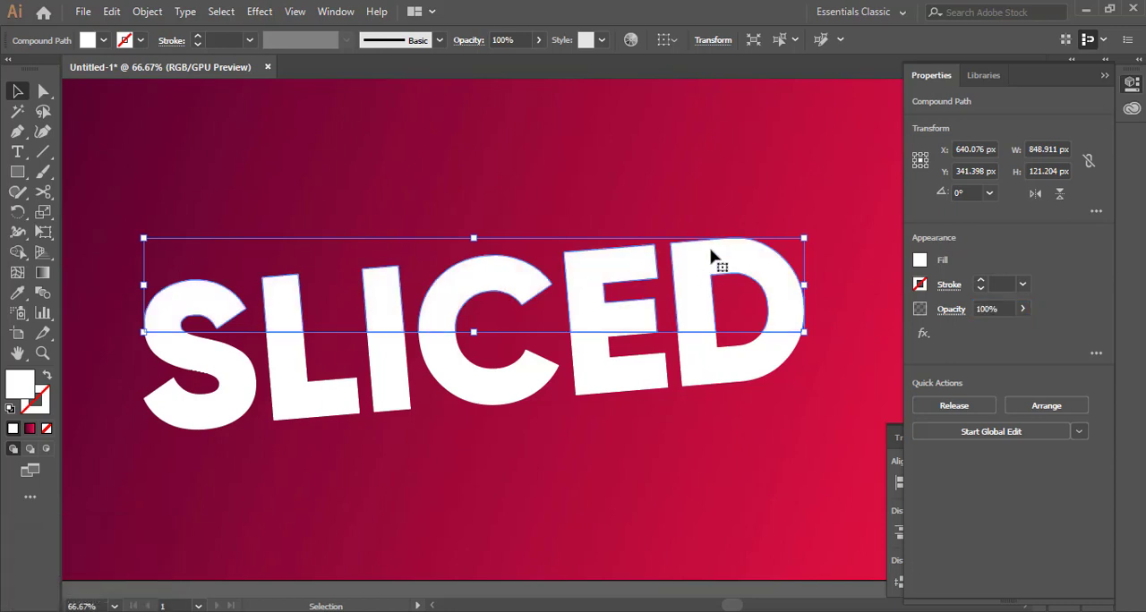
Step: Select the lower slice of the lettering and nudge it slightly to the left
scroll(417, 318, "up", 2)
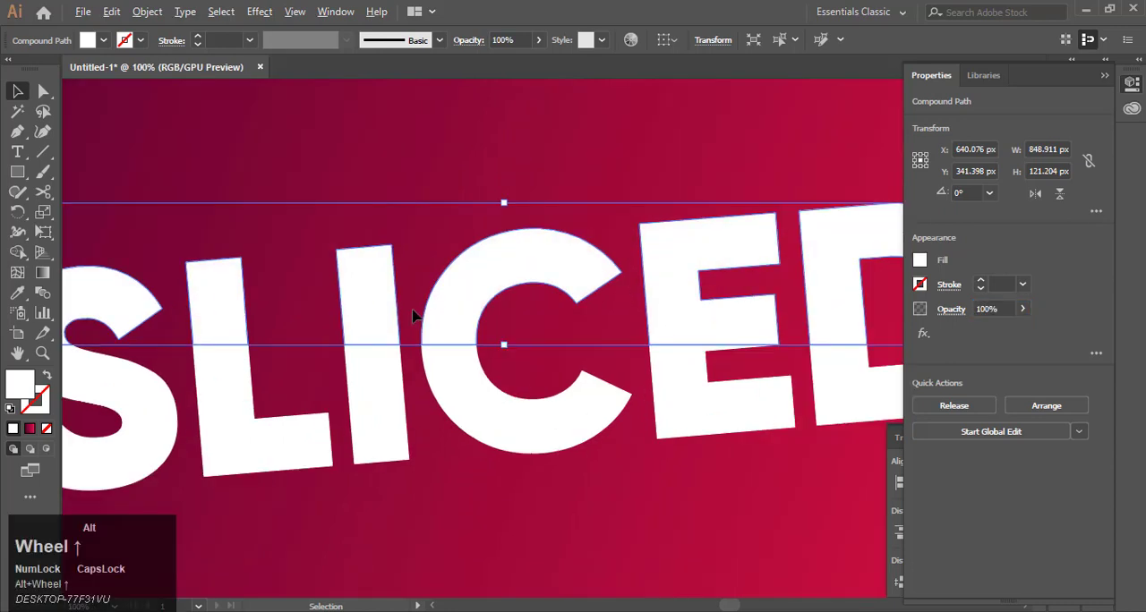
scroll(414, 316, "down", 2)
scroll(414, 315, "up", 1)
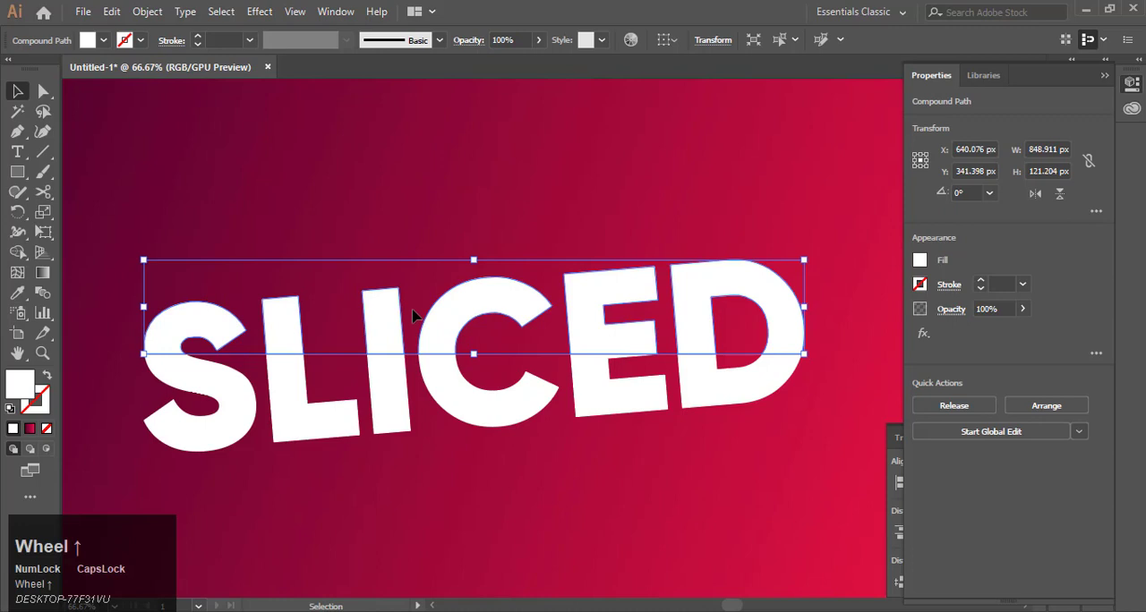
scroll(120, 373, "up", 1)
left_click(120, 374)
left_click(235, 371)
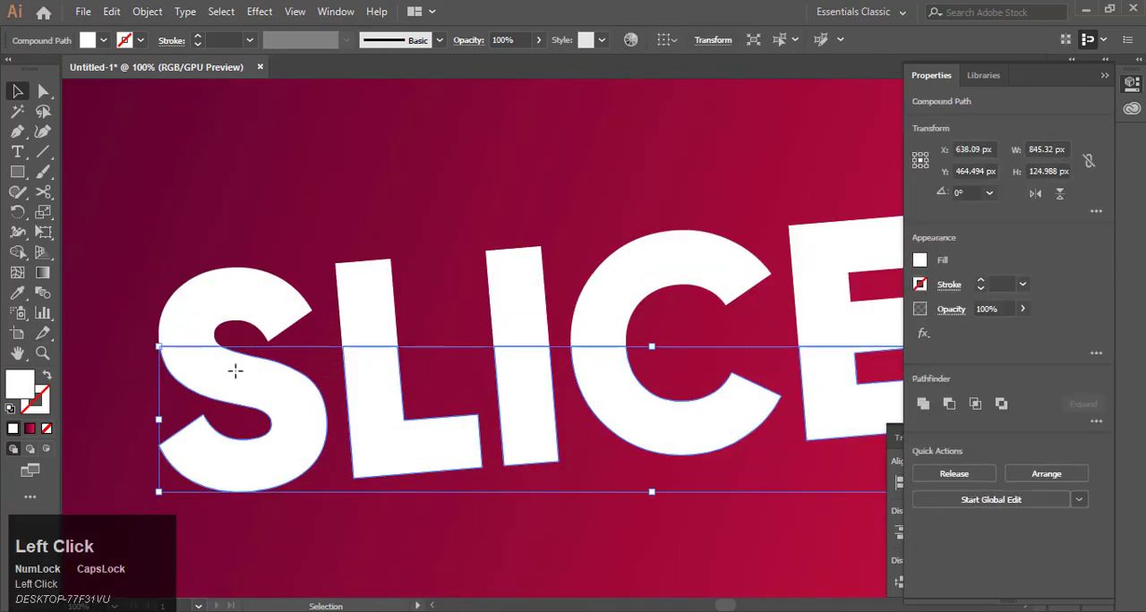
key("Left")
key("Left")
key("Left")
key("Left")
key("Left")
key("Left")
key("Left")
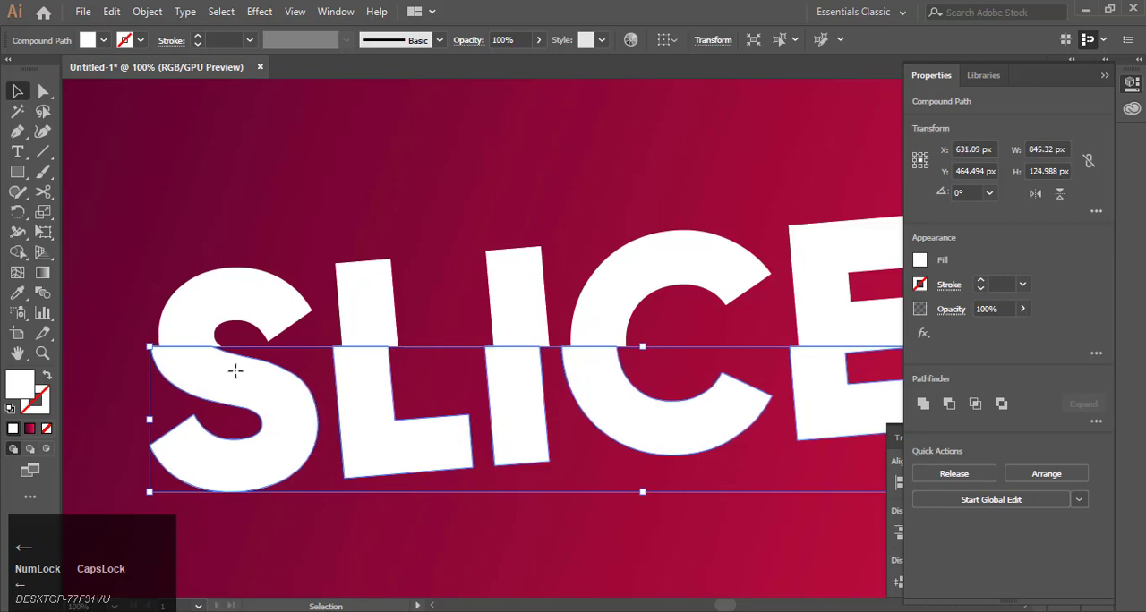
key("Left")
key("Left")
key("Left")
key("Left")
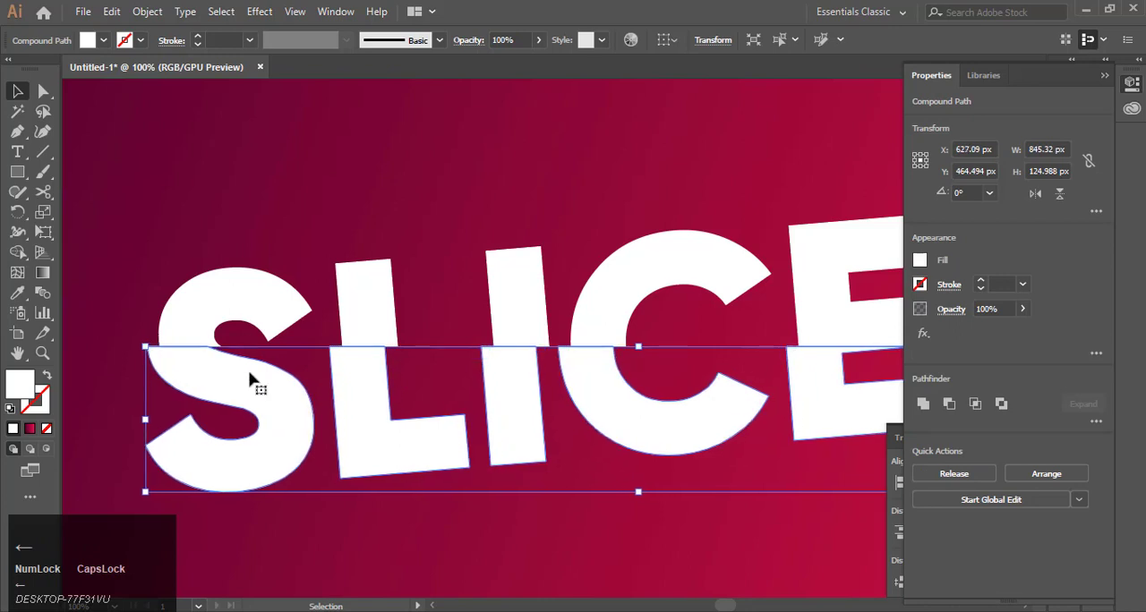
Step: Select the upper slice and fill it with the default white-to-black linear gradient
left_click(266, 312)
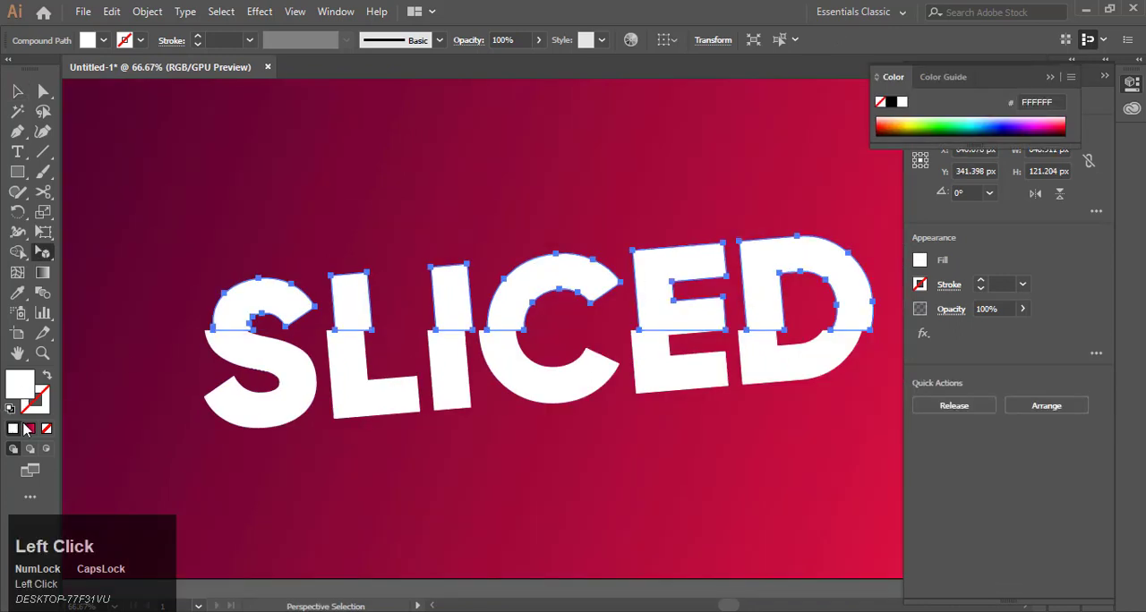
left_click(265, 371)
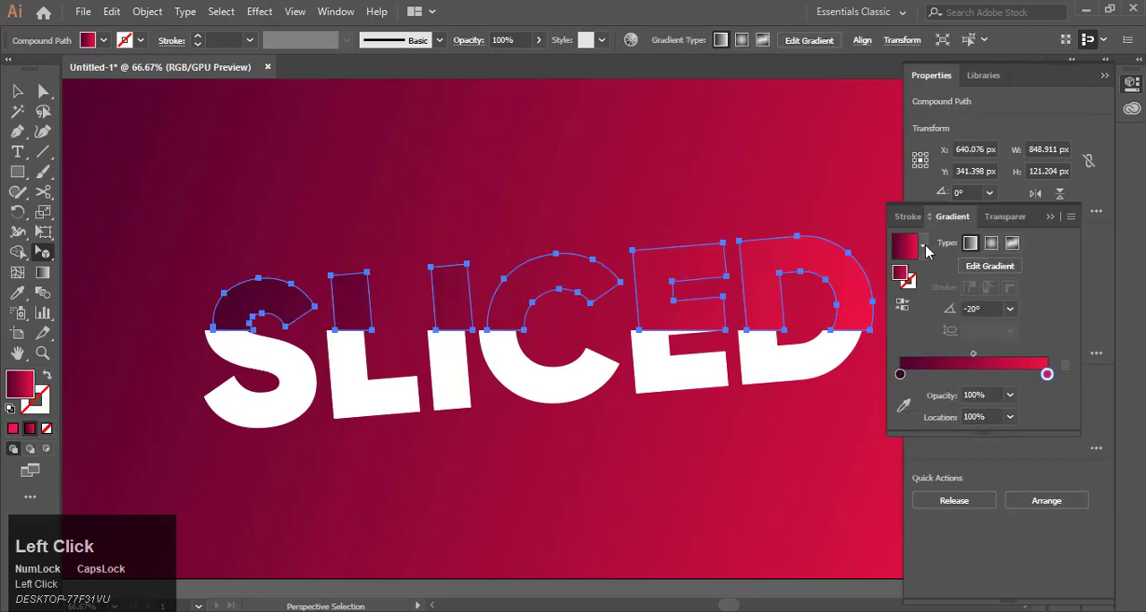
left_click(922, 248)
scroll(868, 283, "up", 1)
left_click(833, 279)
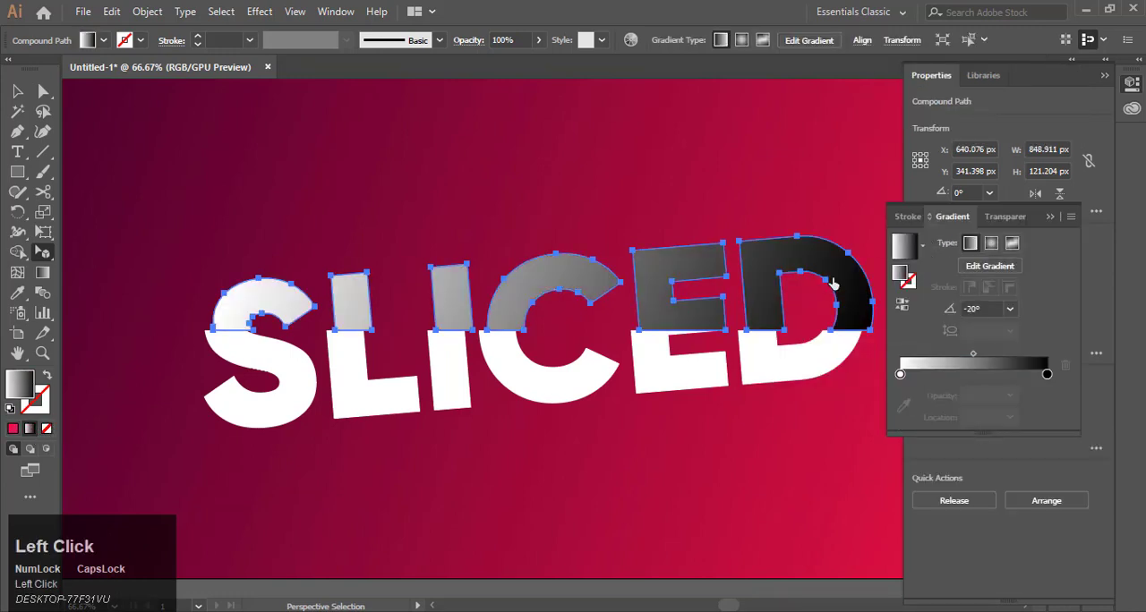
Step: Use the Gradient tool to redraw the upper slice's gradient vertically at a -90° angle
left_click(42, 272)
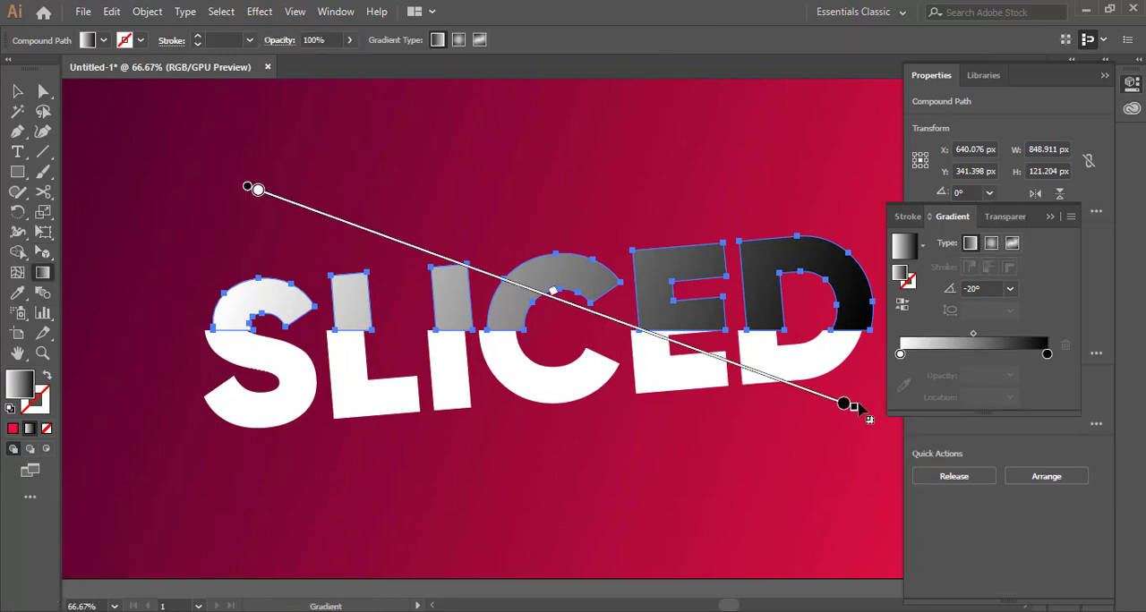
mouse_move(862, 407)
left_mouse_down()
mouse_move(749, 455)
mouse_move(386, 457)
mouse_move(263, 414)
left_mouse_up()
mouse_move(545, 448)
left_mouse_down()
mouse_move(526, 298)
mouse_move(543, 211)
left_mouse_up()
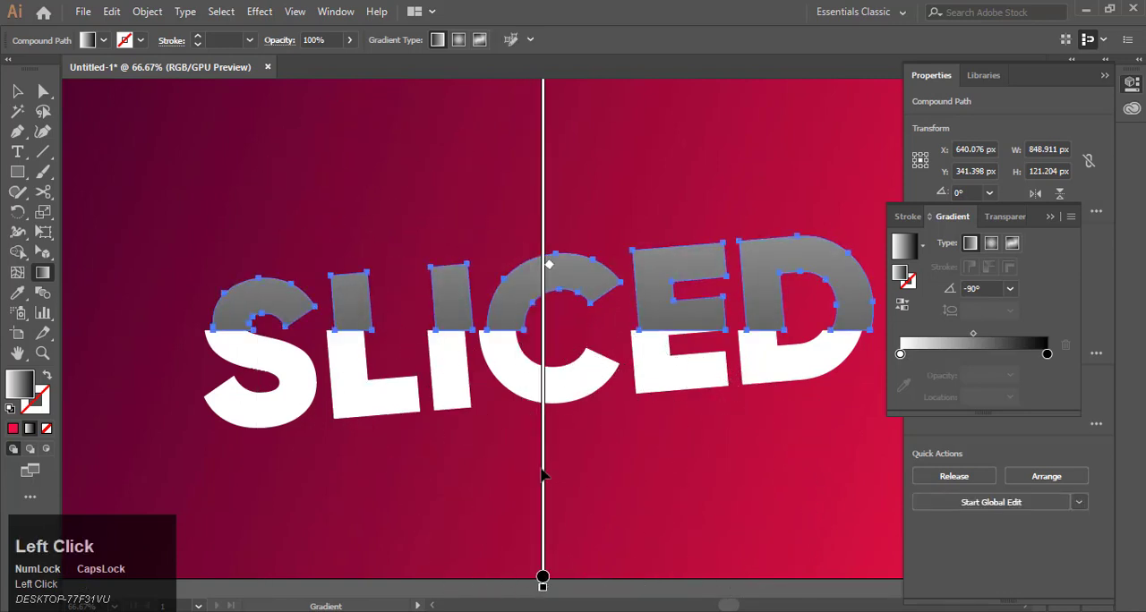
left_click_drag(543, 475, 543, 348)
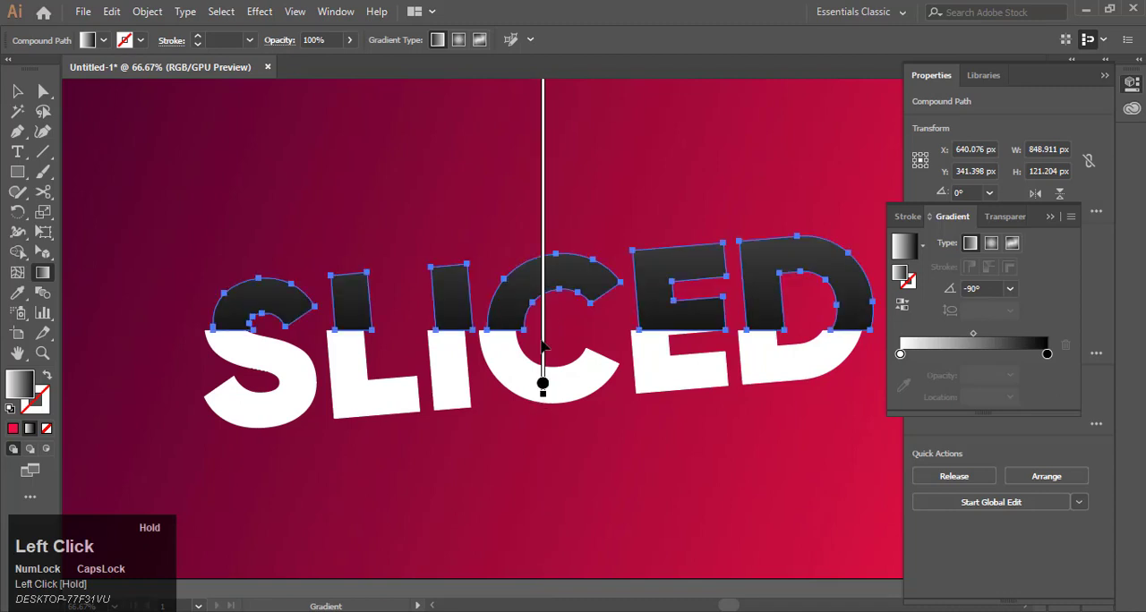
scroll(543, 348, "down", 1, "alt")
scroll(548, 203, "up", 1)
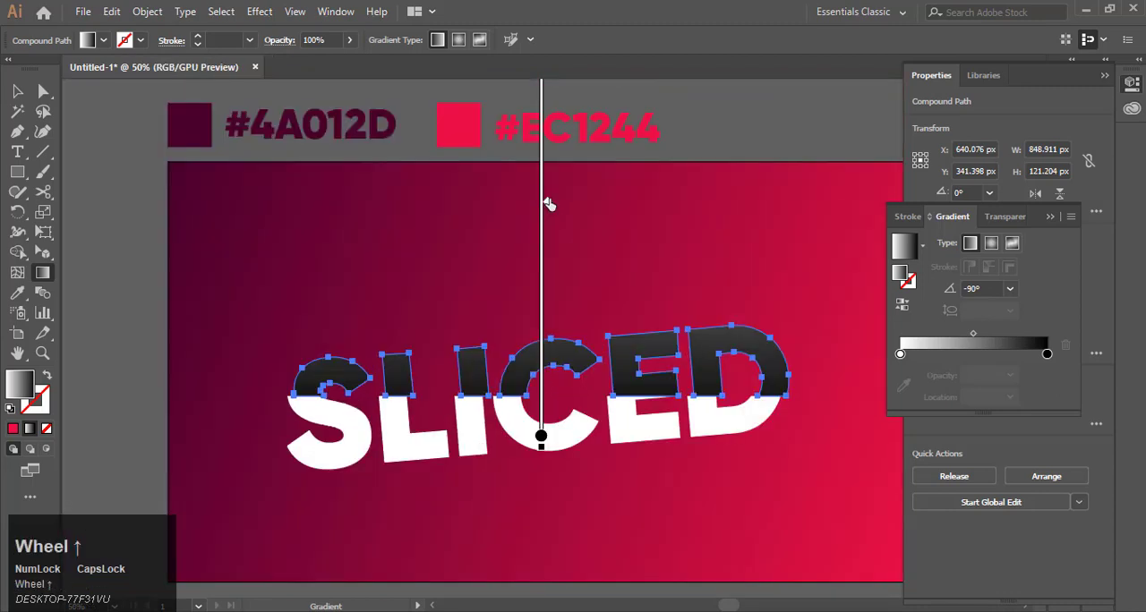
Step: Move the white gradient stop toward the black end, to a location of about 90%
mouse_move(547, 203)
left_mouse_down()
mouse_move(545, 350)
mouse_move(564, 374)
left_mouse_up()
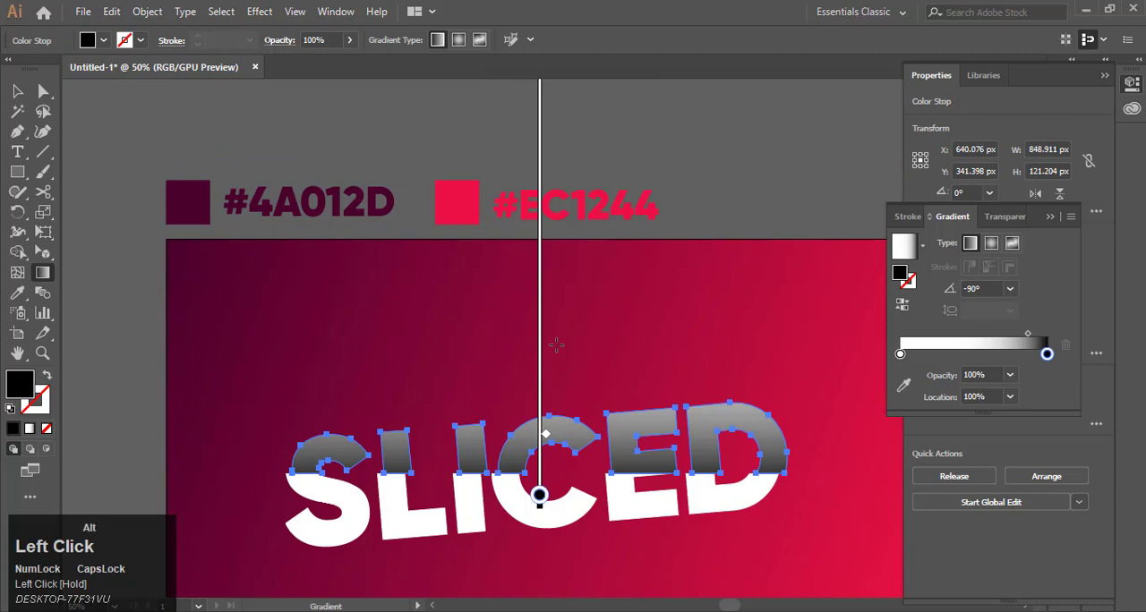
scroll(555, 345, "down", 2, "alt")
left_click_drag(547, 185, 539, 405)
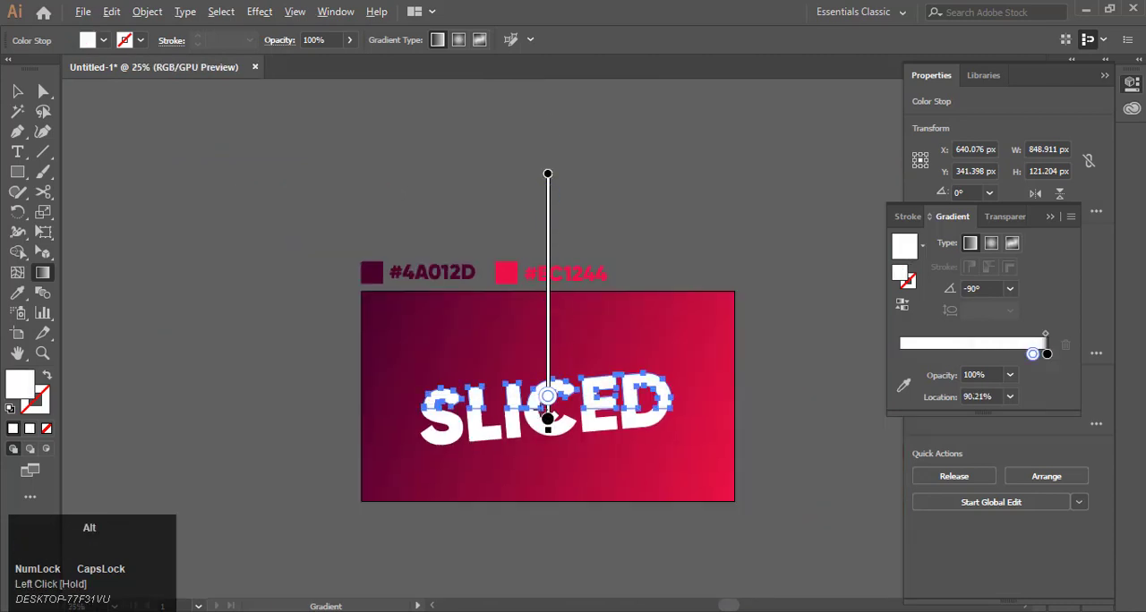
Step: Adjust the gradient annotator's end points and white stop on the upper slice, leaving the stop near 91%
scroll(540, 407, "up", 6, "alt")
left_click_drag(605, 308, 605, 198)
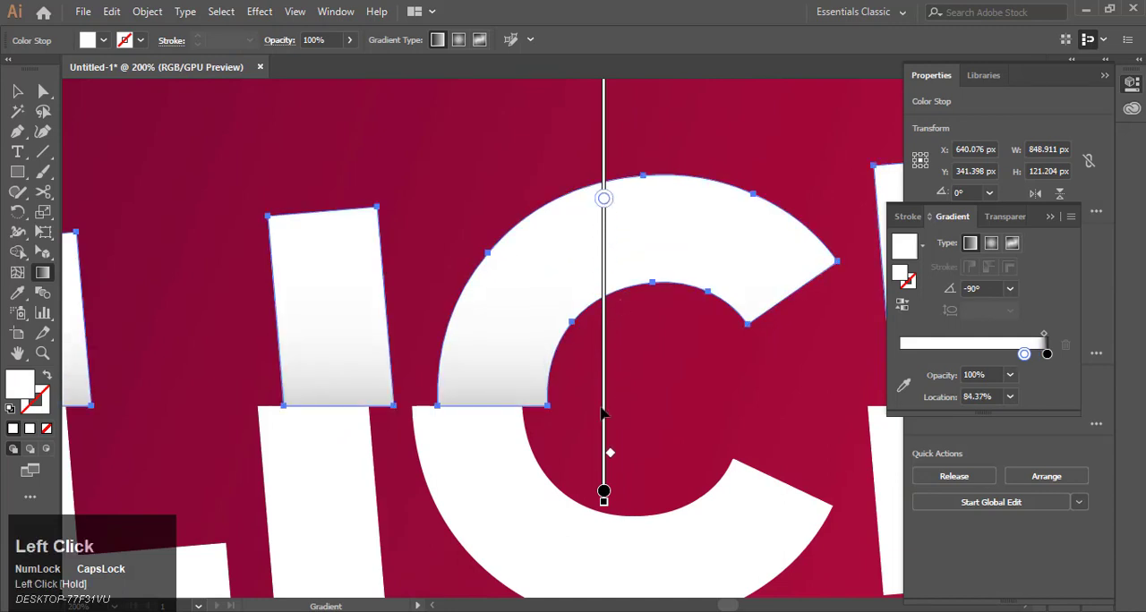
mouse_move(608, 438)
left_mouse_down()
mouse_move(611, 314)
mouse_move(583, 447)
mouse_move(589, 333)
left_mouse_up()
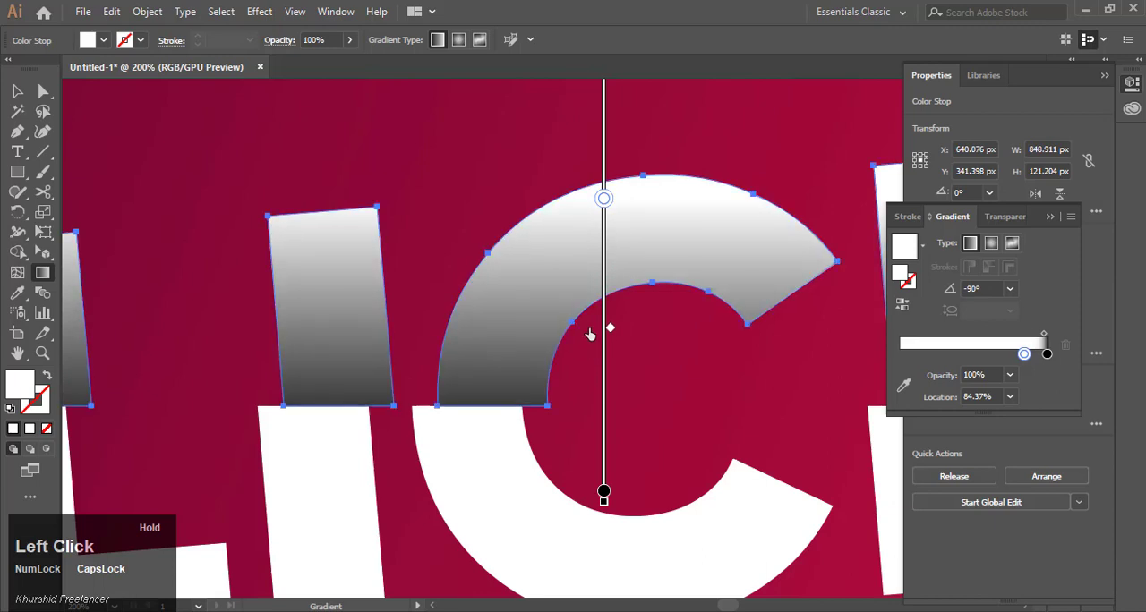
left_click_drag(605, 444, 607, 484)
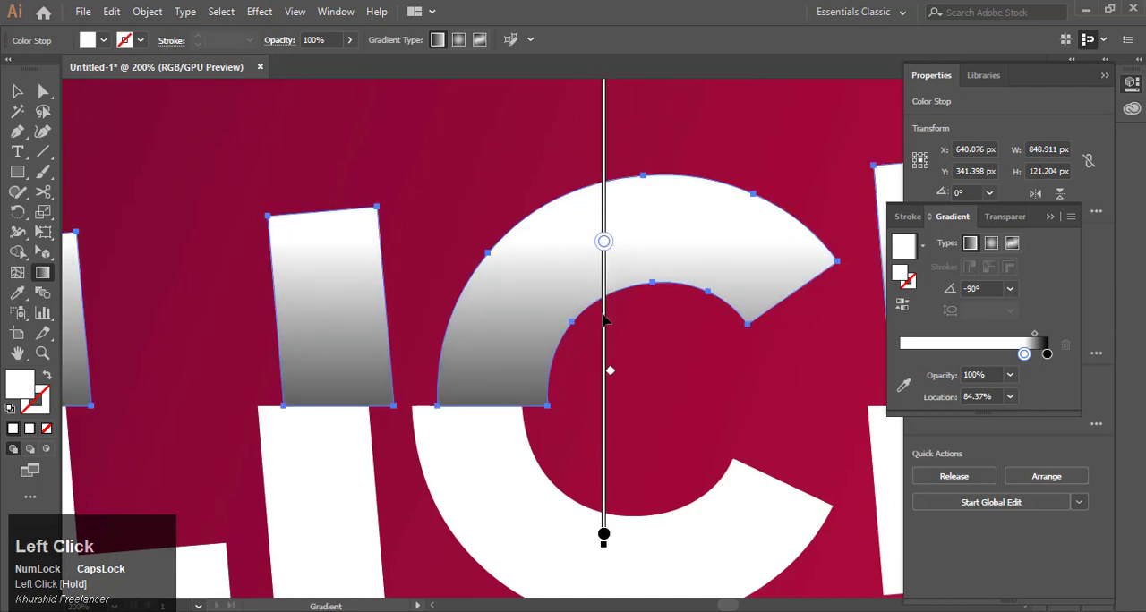
left_click_drag(605, 247, 604, 371)
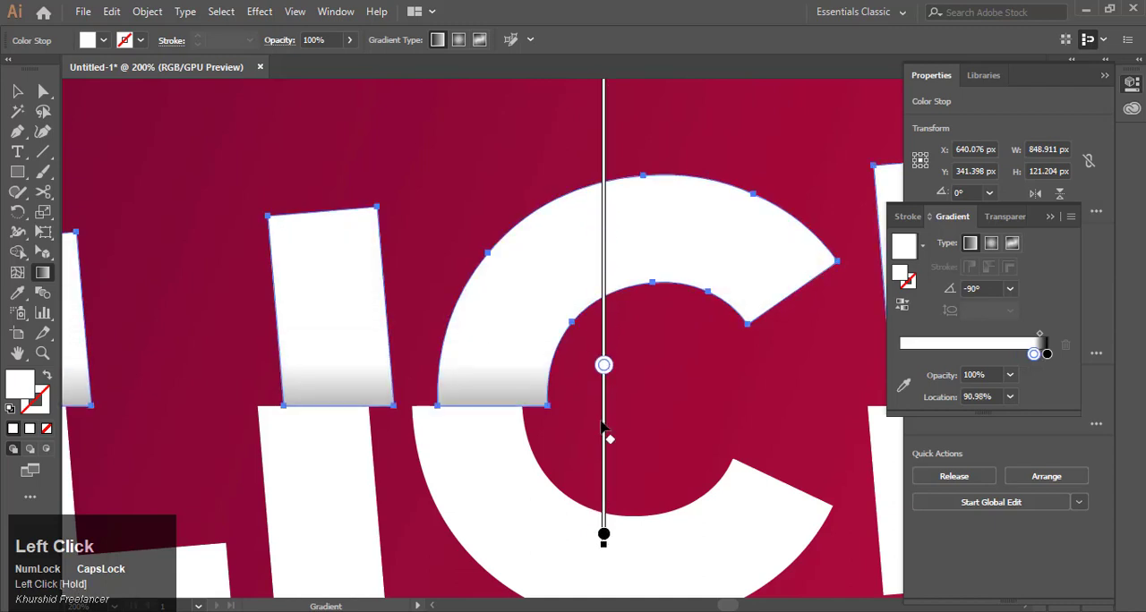
mouse_move(604, 413)
left_mouse_down()
mouse_move(602, 348)
mouse_move(602, 369)
left_mouse_up()
Step: Switch to the Selection tool and deselect everything to review the sliced text
scroll(594, 367, "down", 5)
left_click(17, 91)
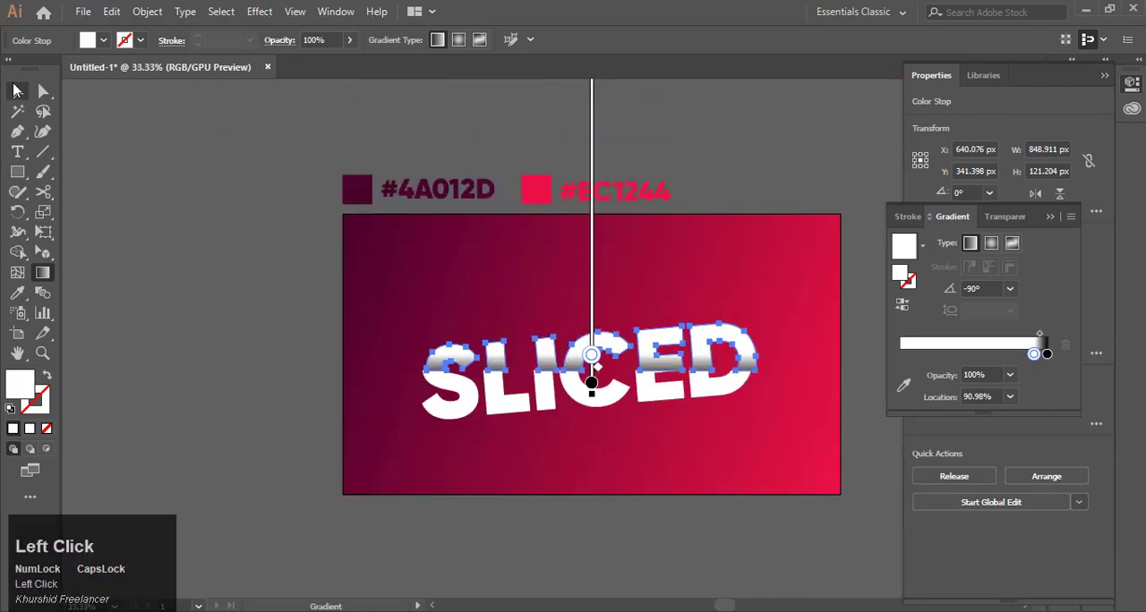
left_click(719, 151)
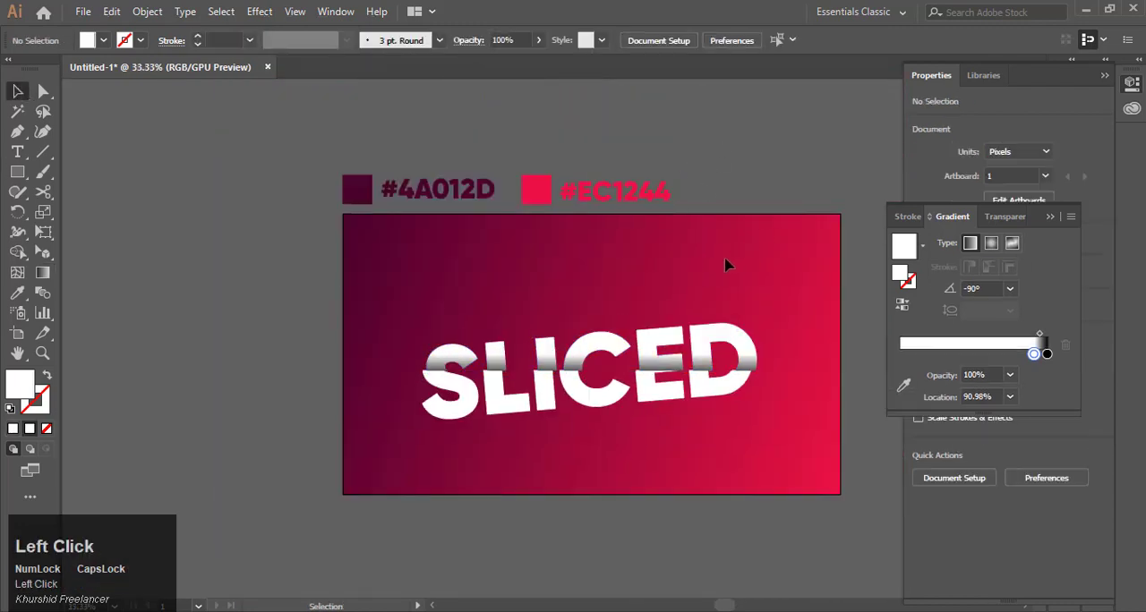
scroll(729, 264, "down", 1)
scroll(713, 298, "up", 1)
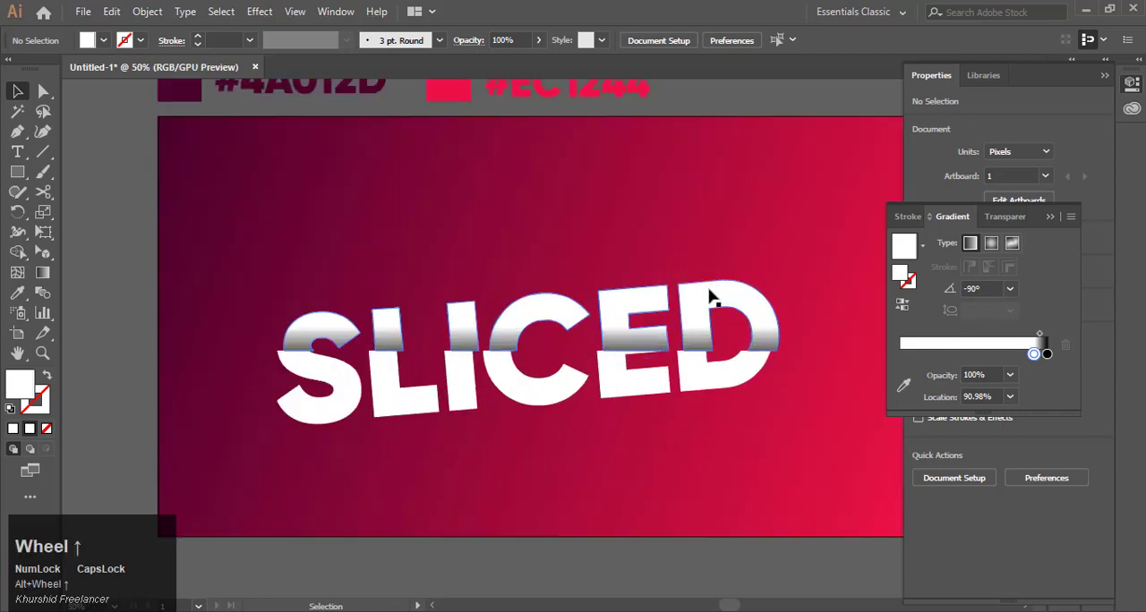